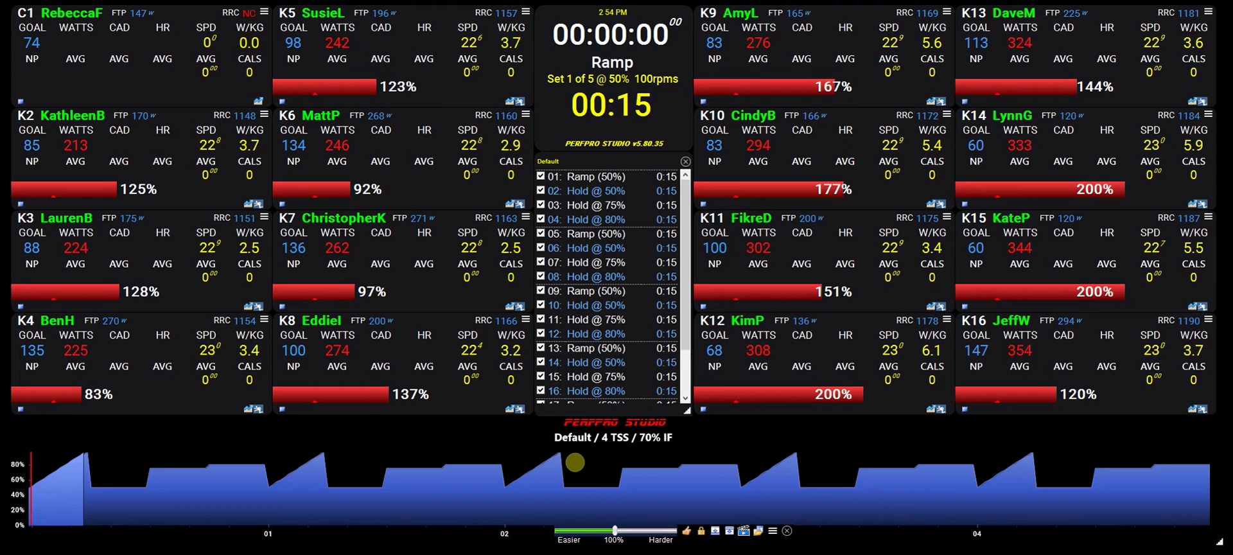
Step: Open the stick manager in the ANT+ device options and move the options dialog up so it is fully visible
click(575, 462)
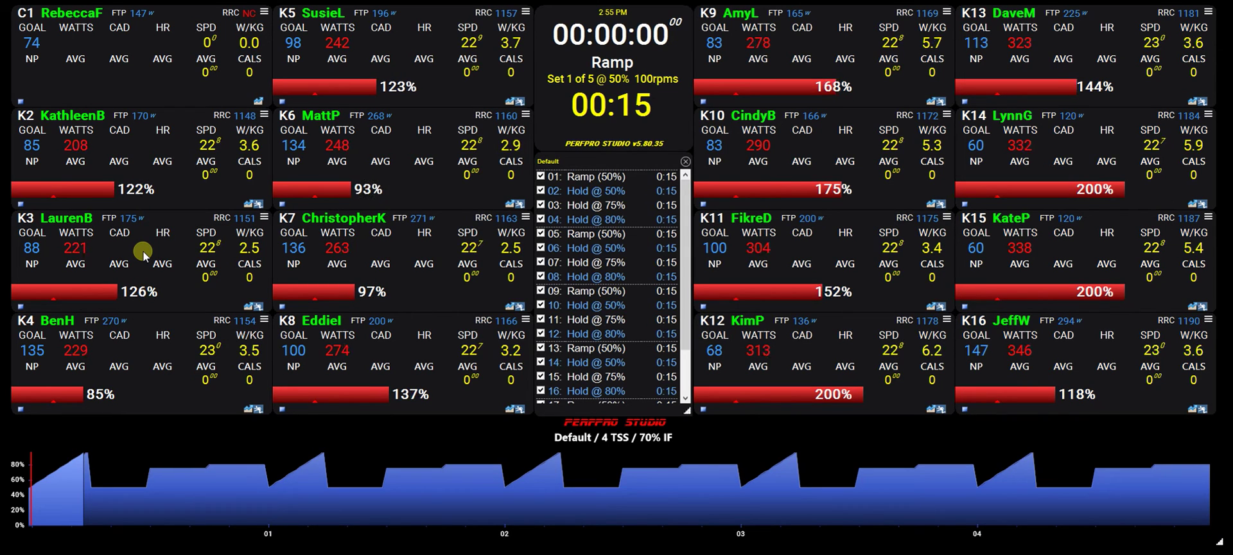
mouse_move(556, 143)
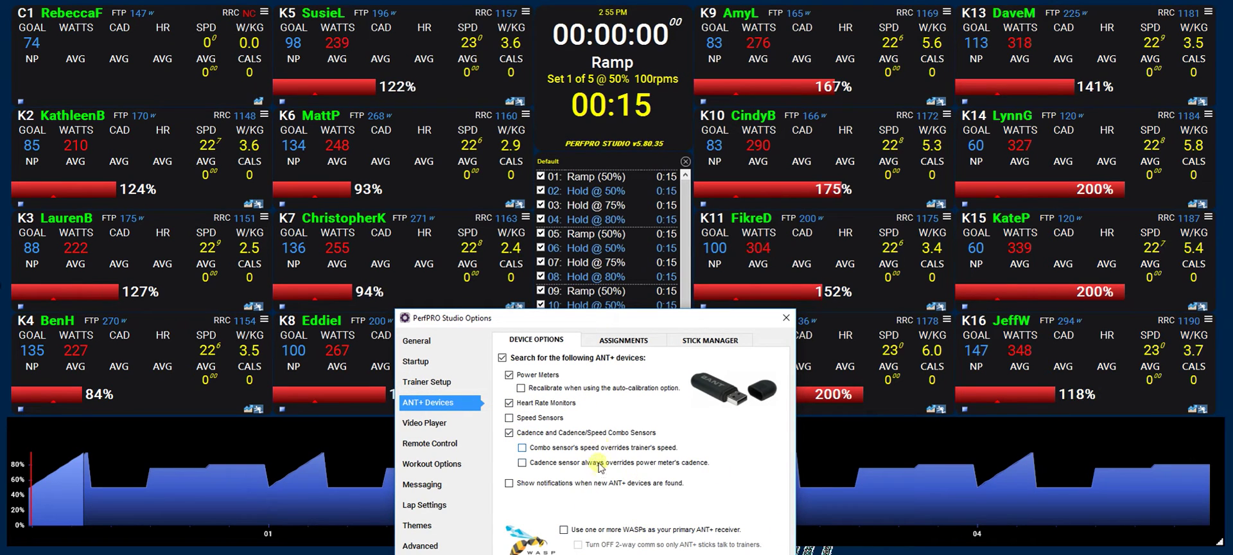
click(710, 340)
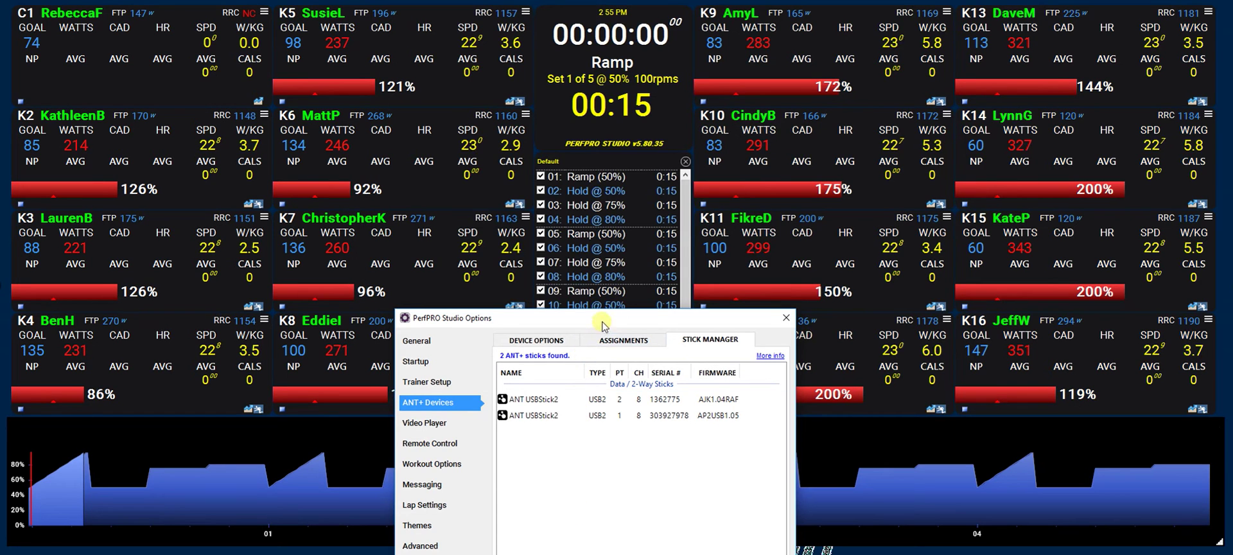
drag(602, 322, 595, 129)
Step: Make the ANT+ stick with firmware AP2USB1.05 a secondary stick, and return it to being a Data / 2-Way stick
click(598, 224)
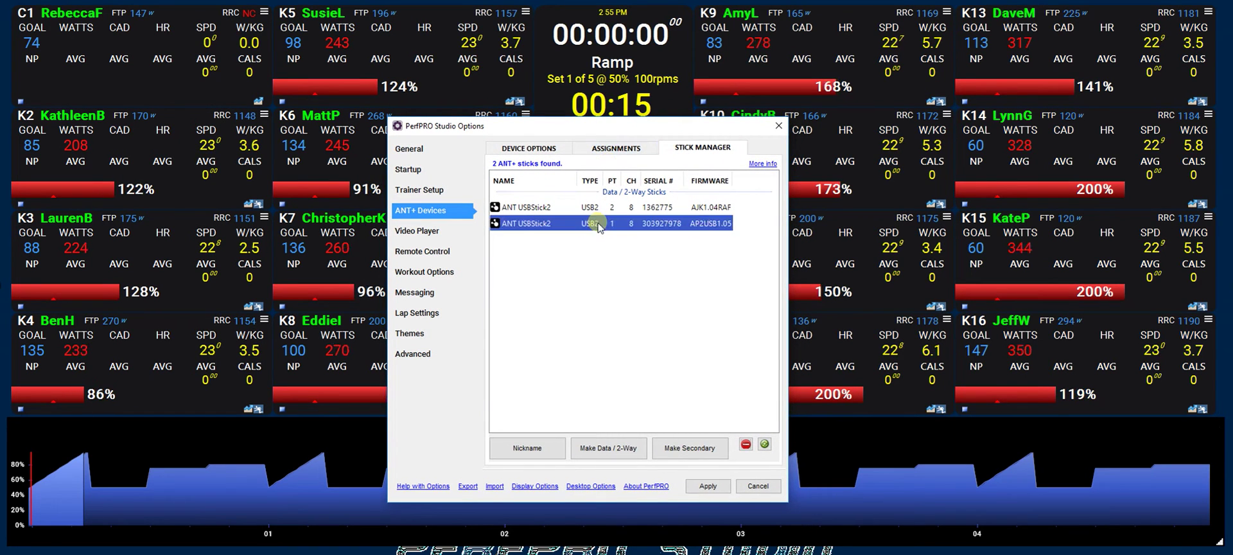
click(685, 448)
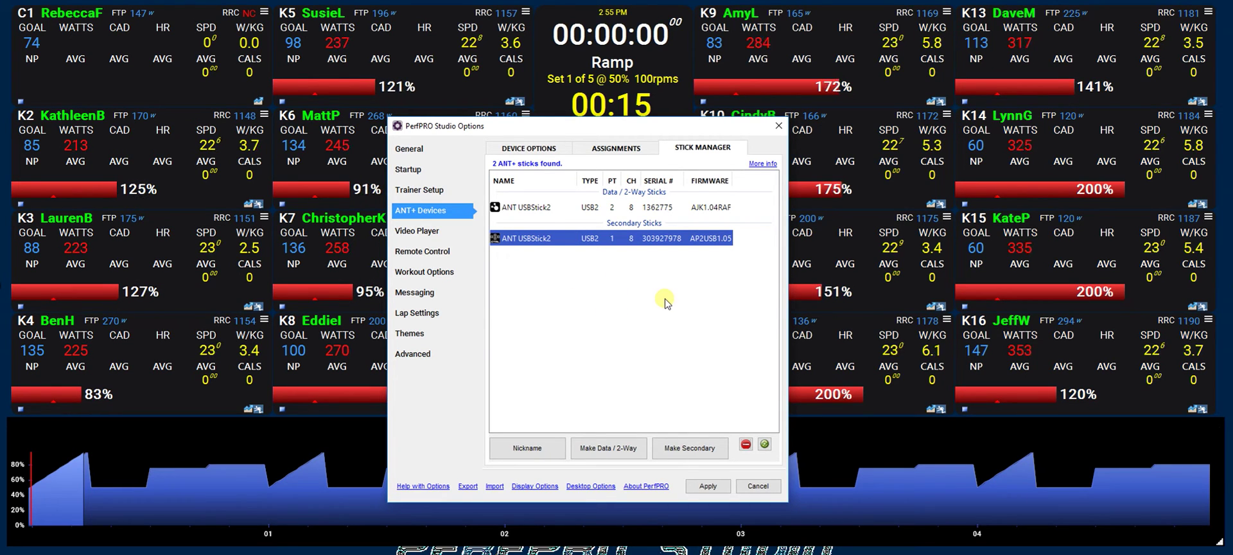
click(660, 206)
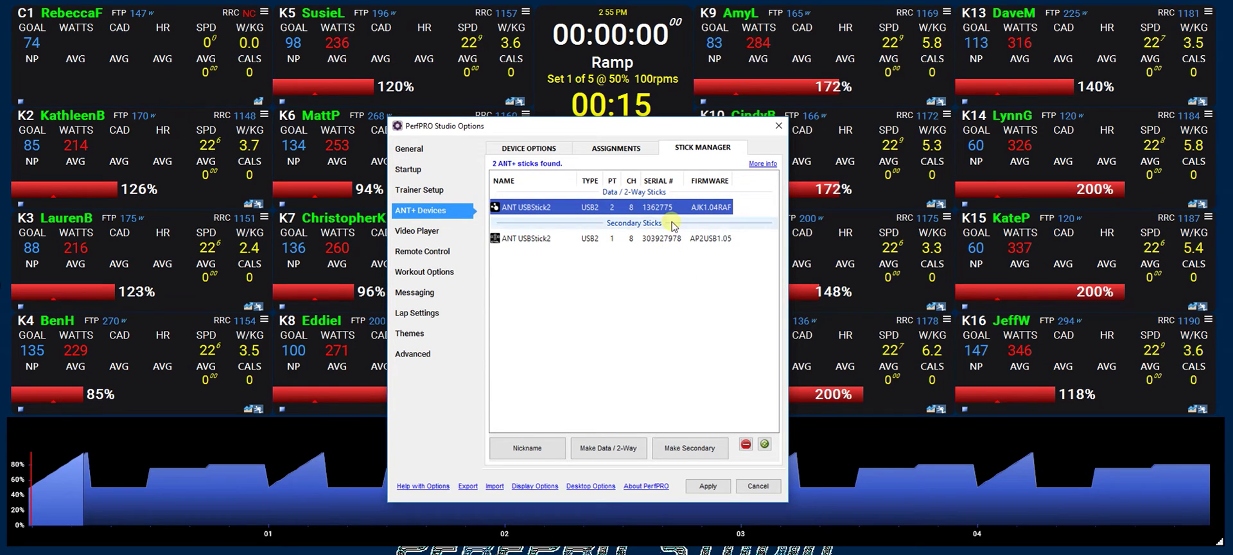
click(661, 241)
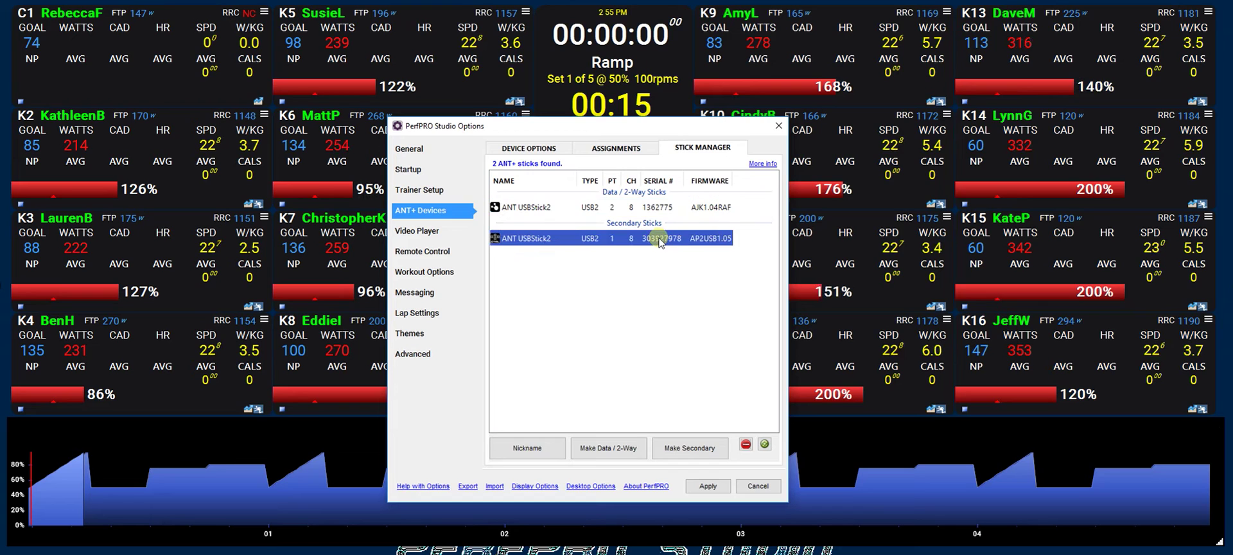
click(602, 451)
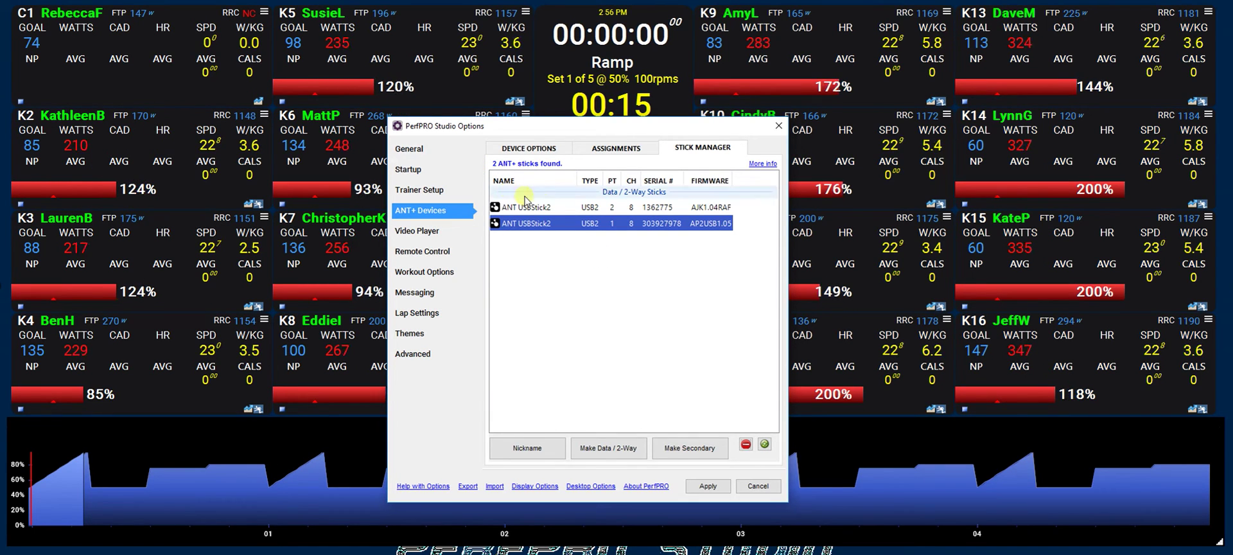
Step: Give the ANT+ stick with firmware AJK1.04RAF the nickname "Stick Left"
click(541, 207)
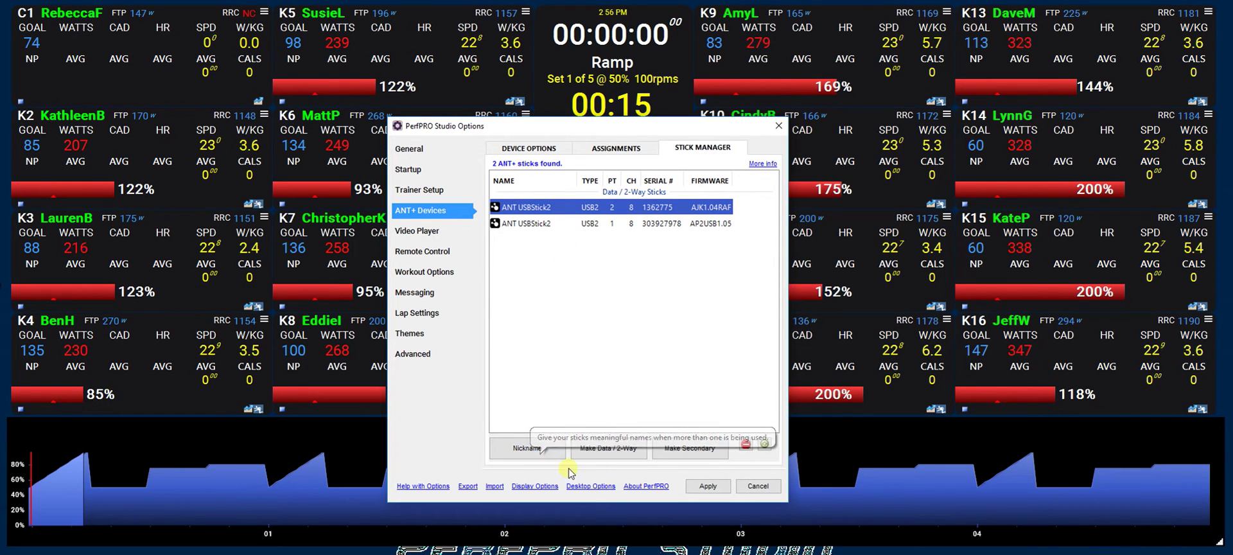
click(510, 297)
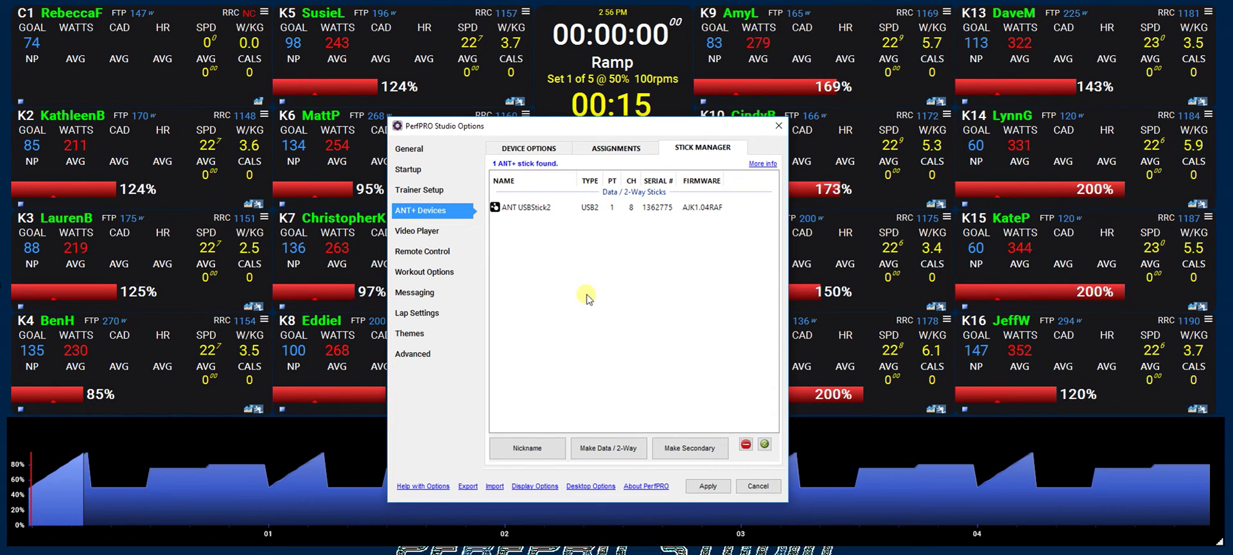
right_click(525, 214)
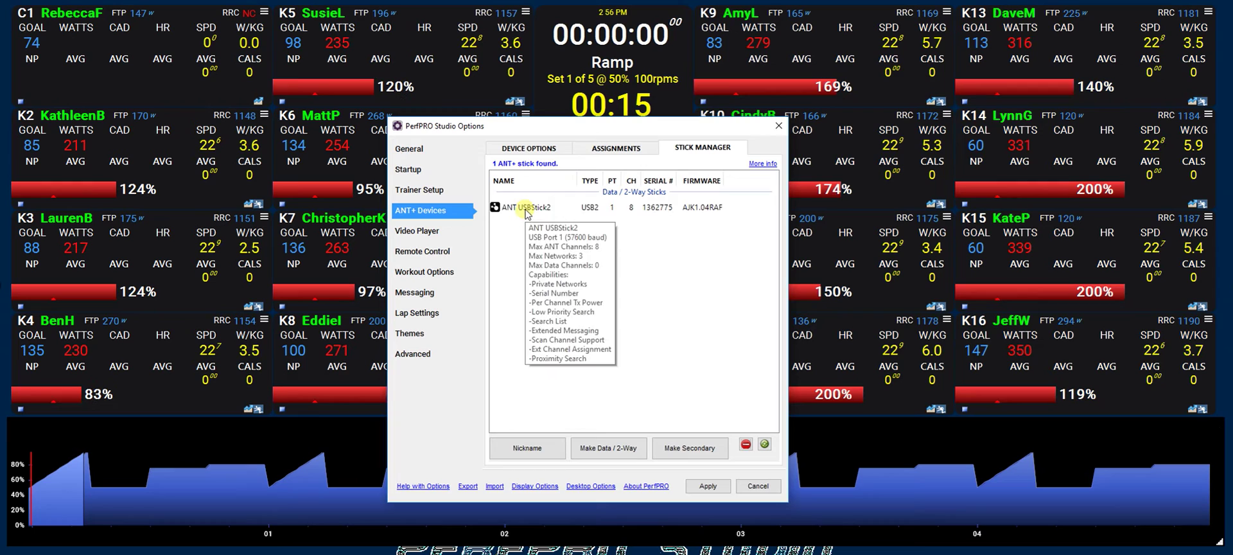
click(525, 214)
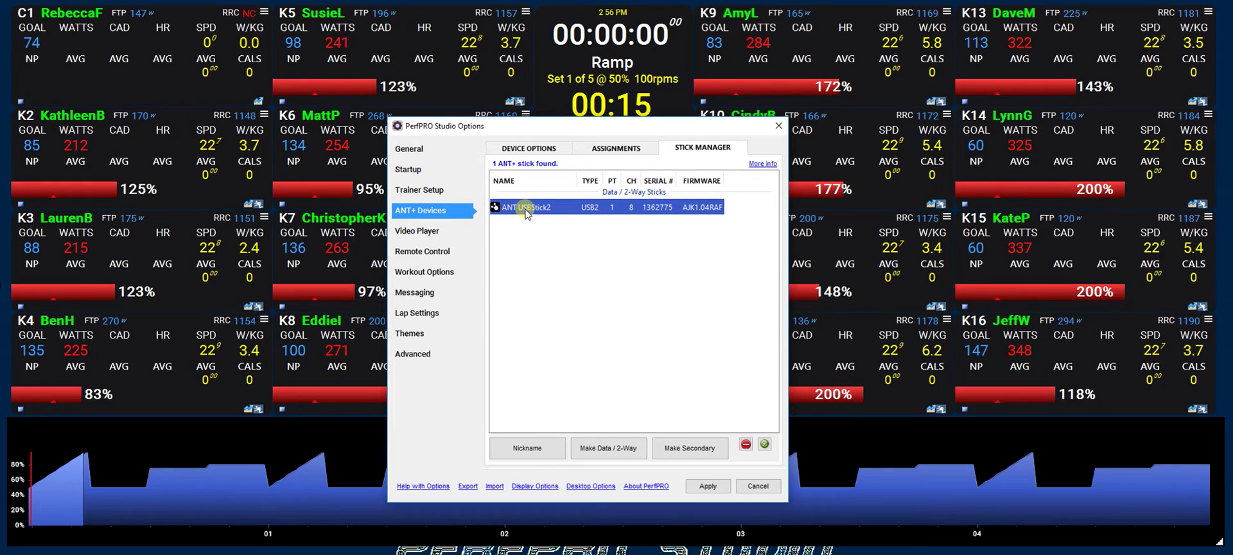
click(526, 450)
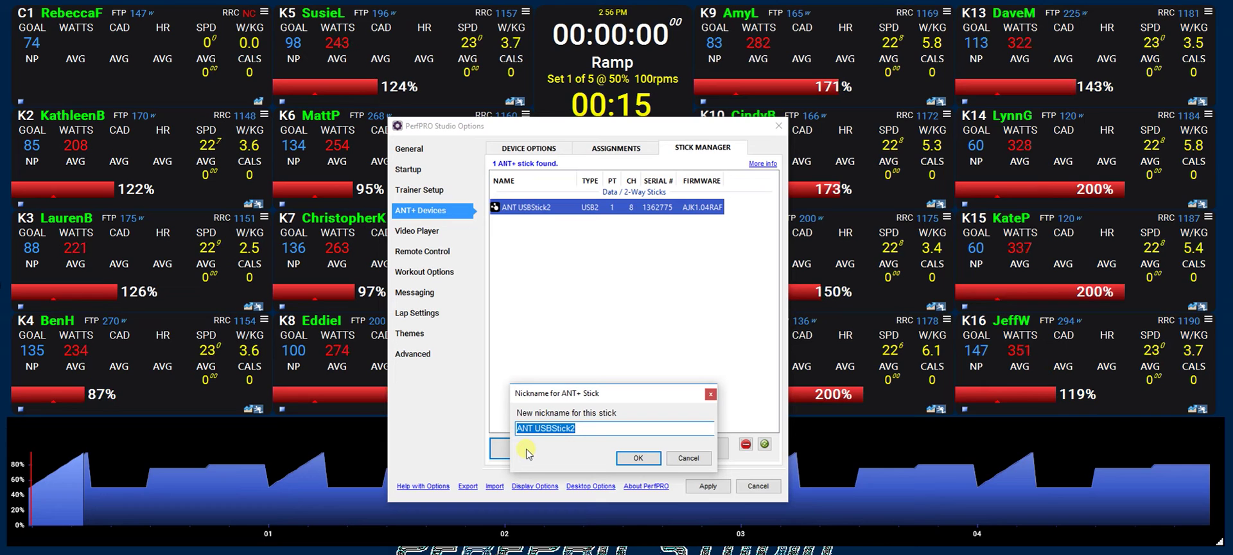
text(Stick Left)
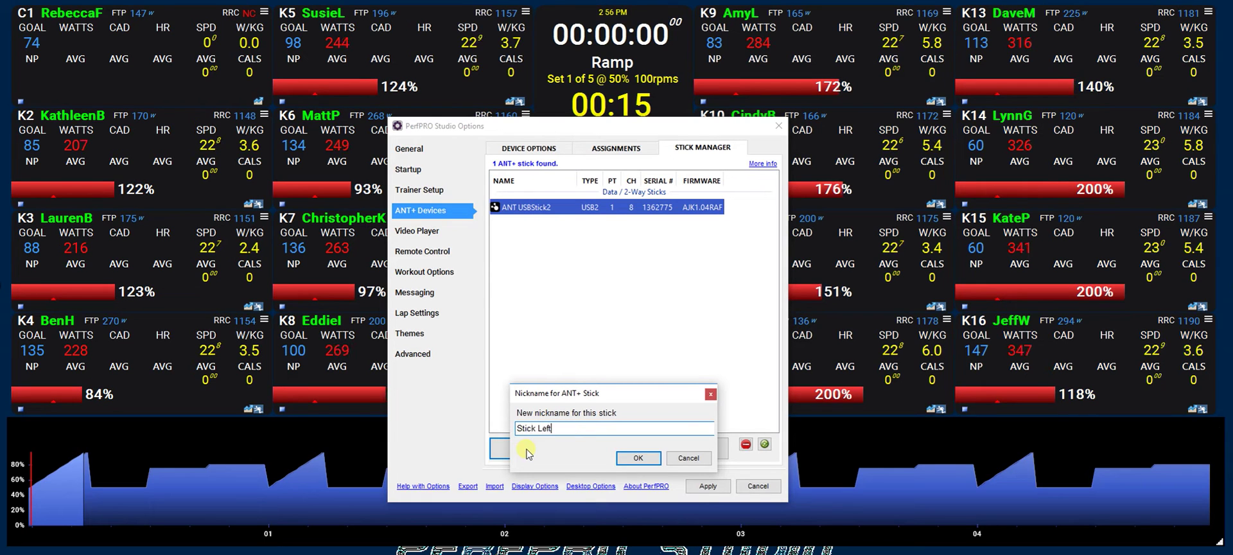
key(Return)
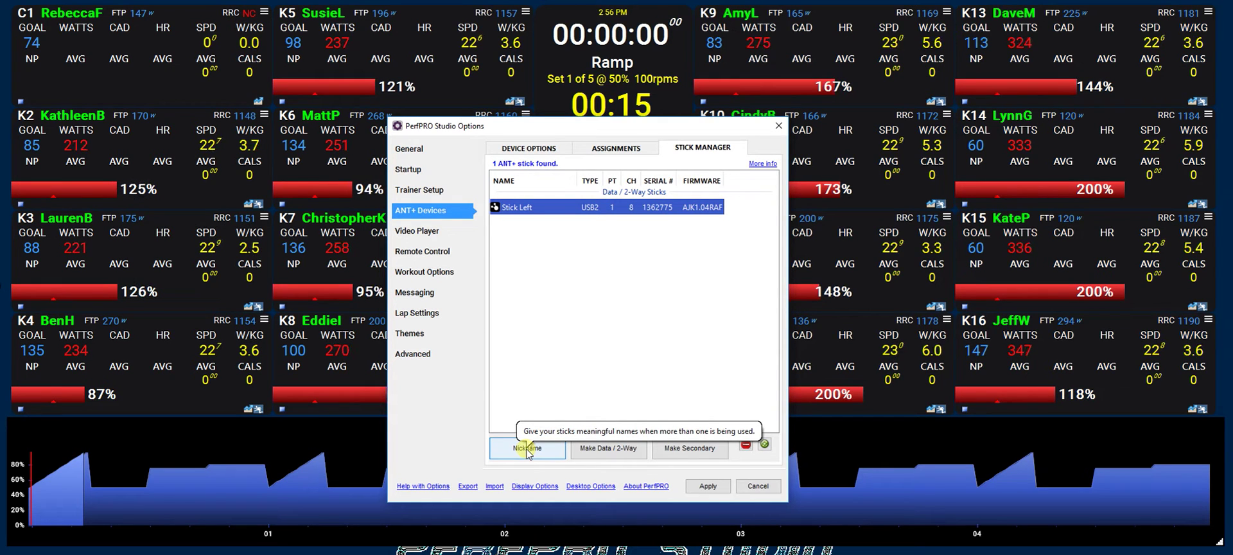
Step: Refresh the stick list, nickname the stick with firmware AP2USB1.05 "Stick Right", and apply the options
click(764, 444)
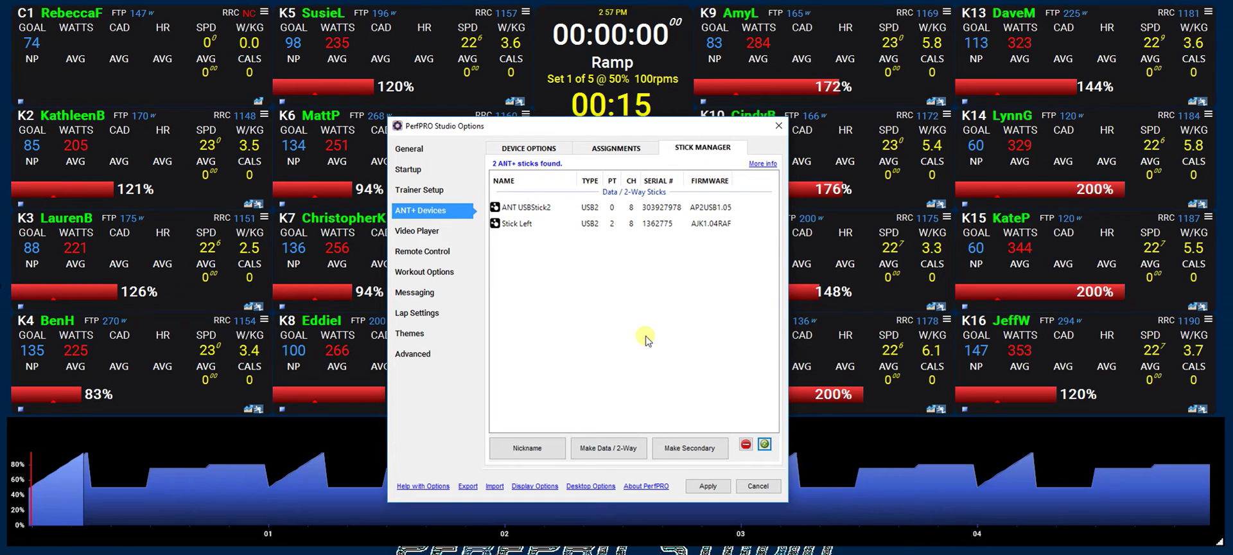
right_click(538, 211)
click(544, 217)
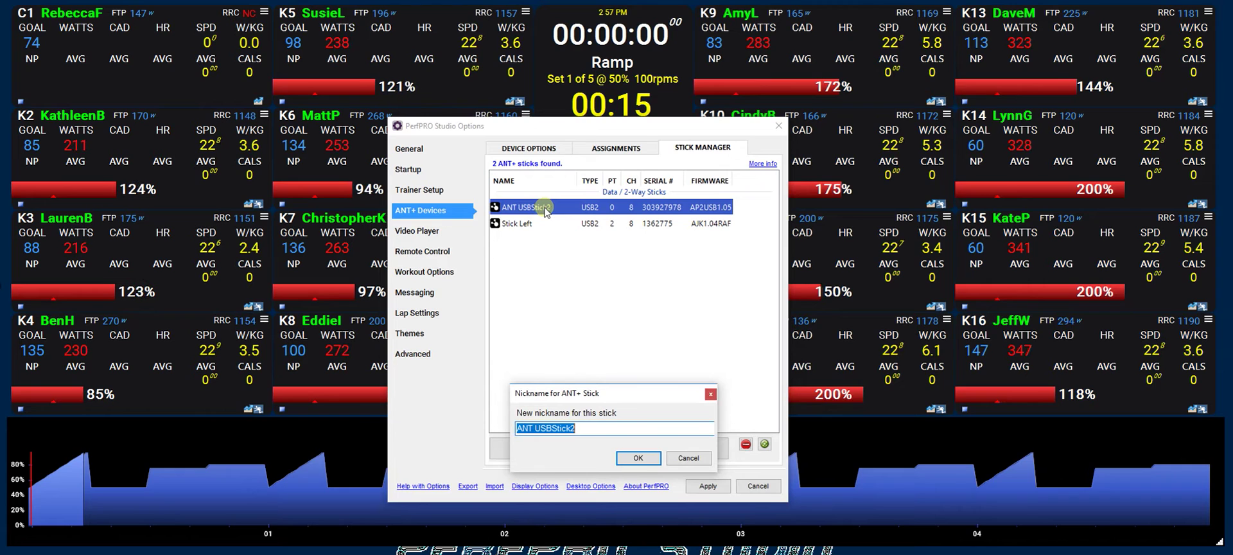
text(Stick)
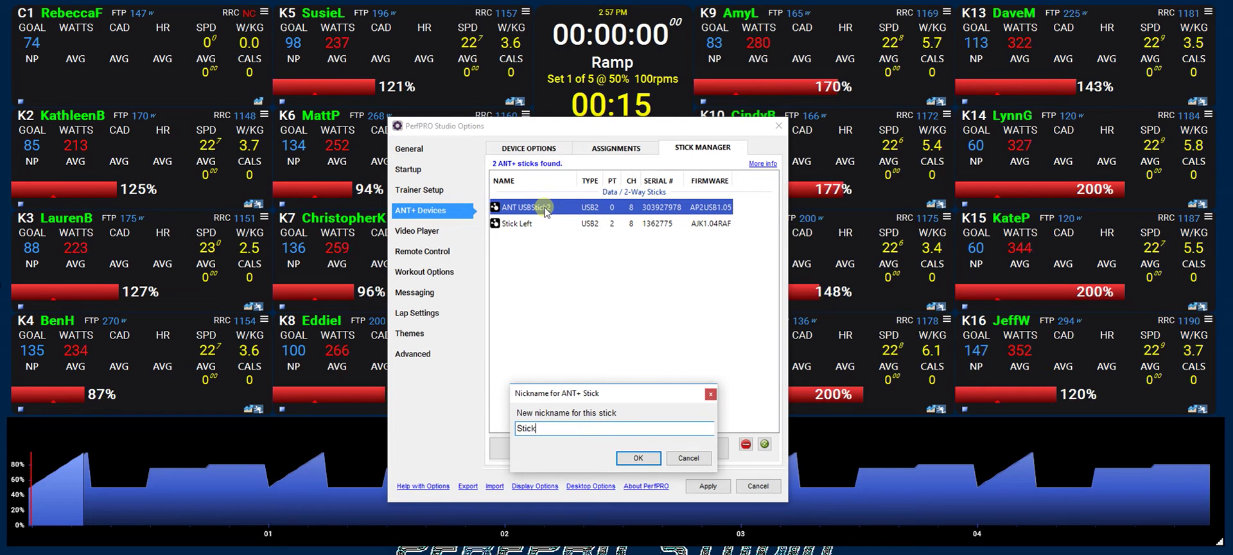
text( Right)
key(Return)
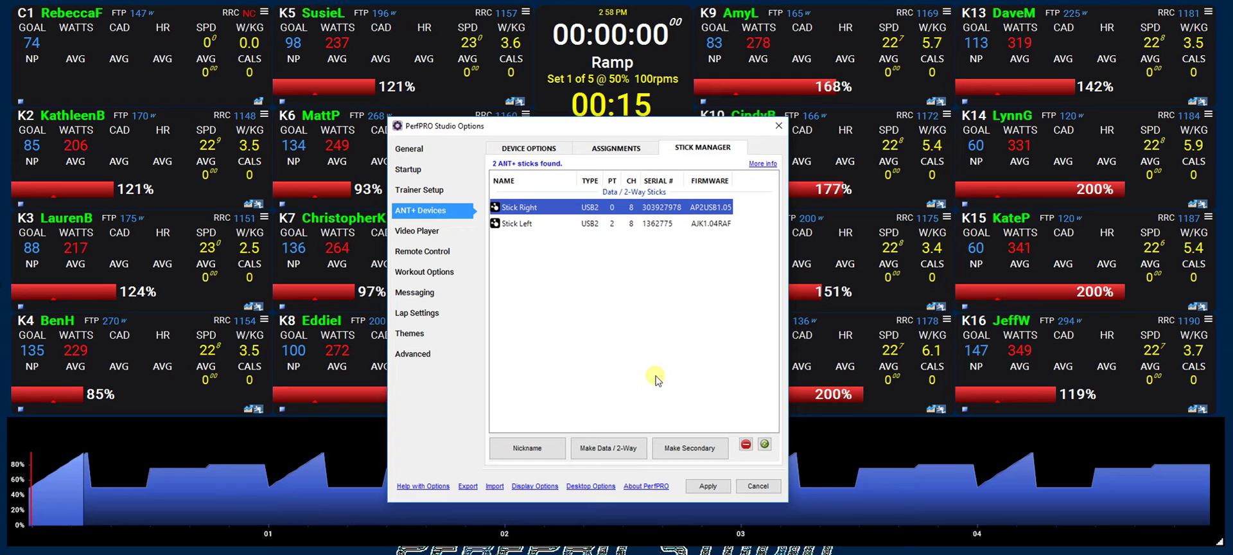
click(708, 486)
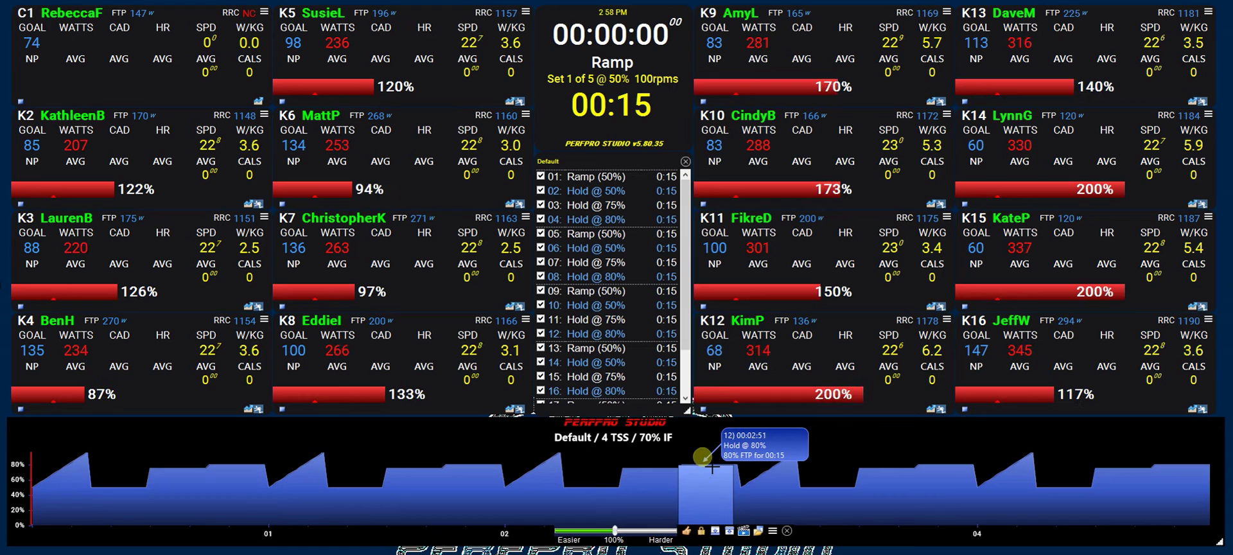
Step: Open the KICKRs / SNAPs list in the trainer setup options and sort it by trainer number
mouse_move(558, 145)
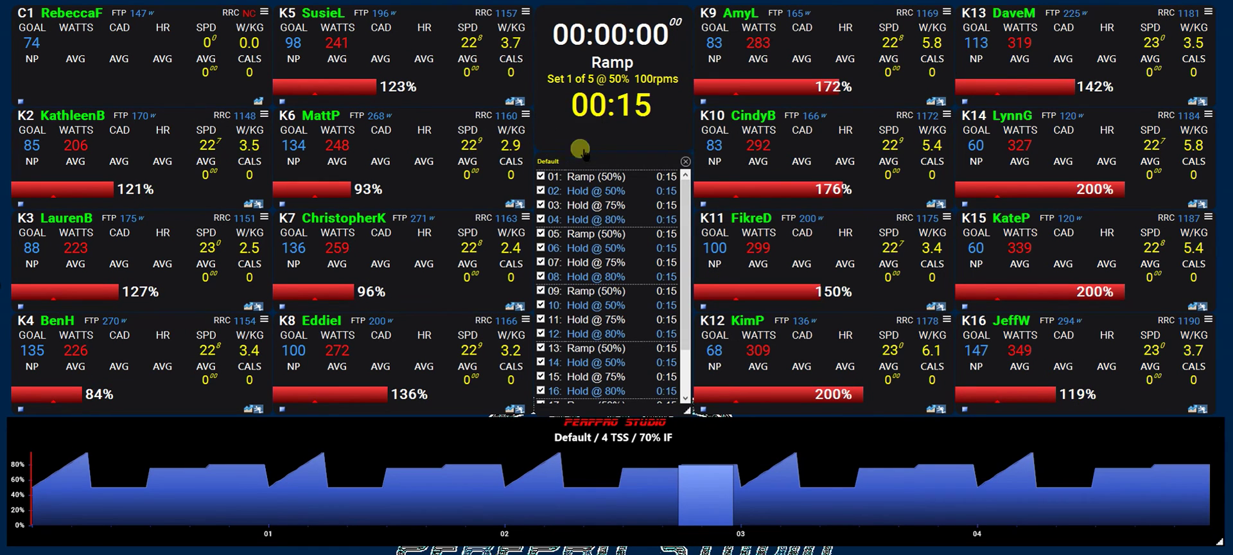
click(736, 199)
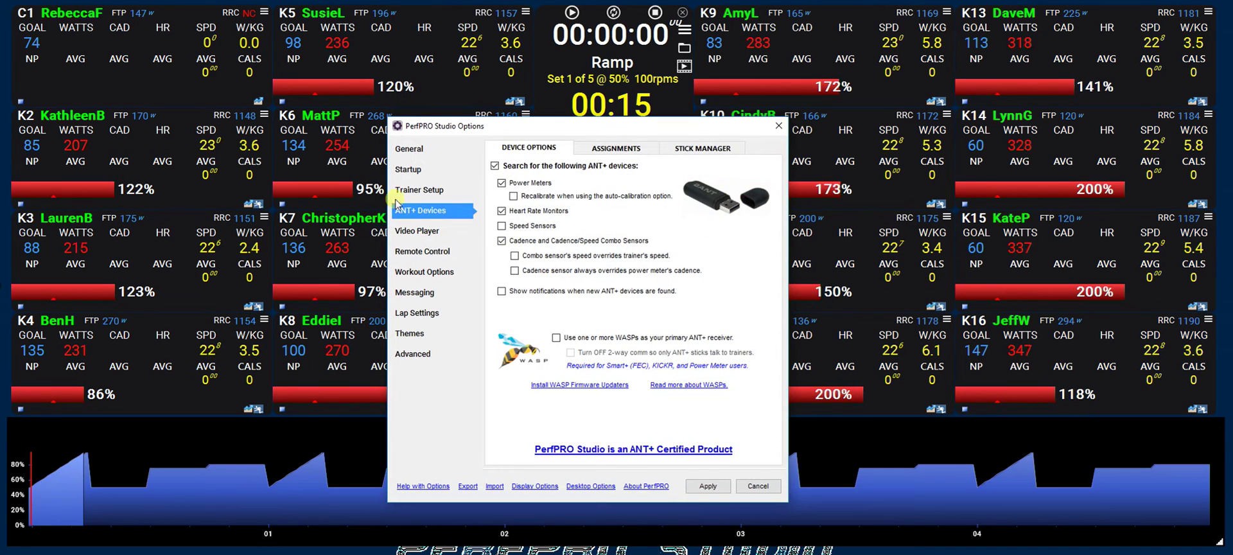
click(412, 194)
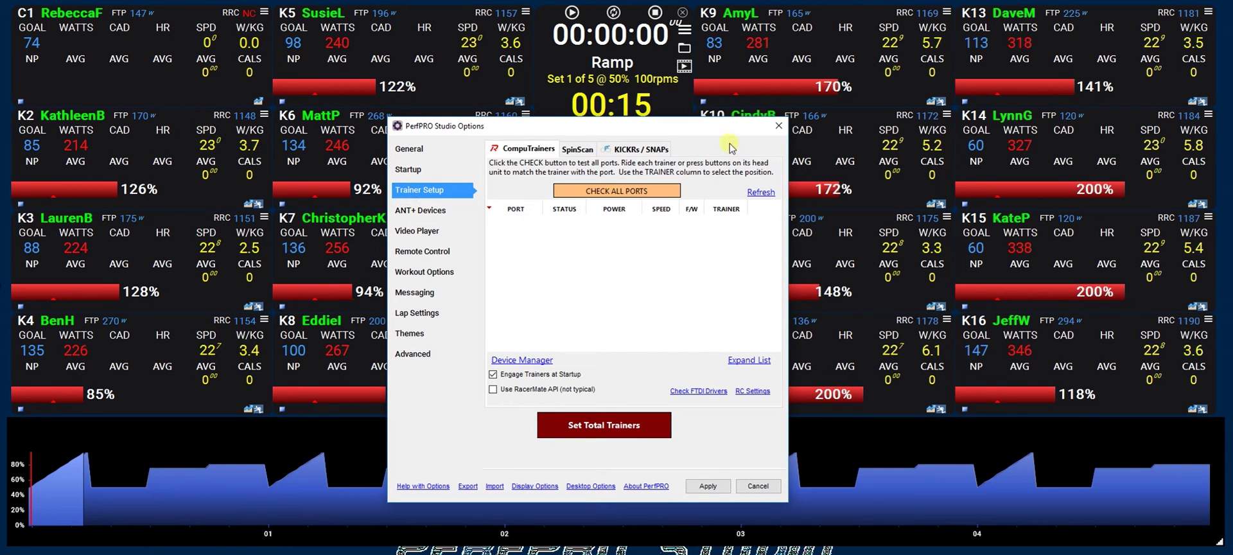
click(650, 150)
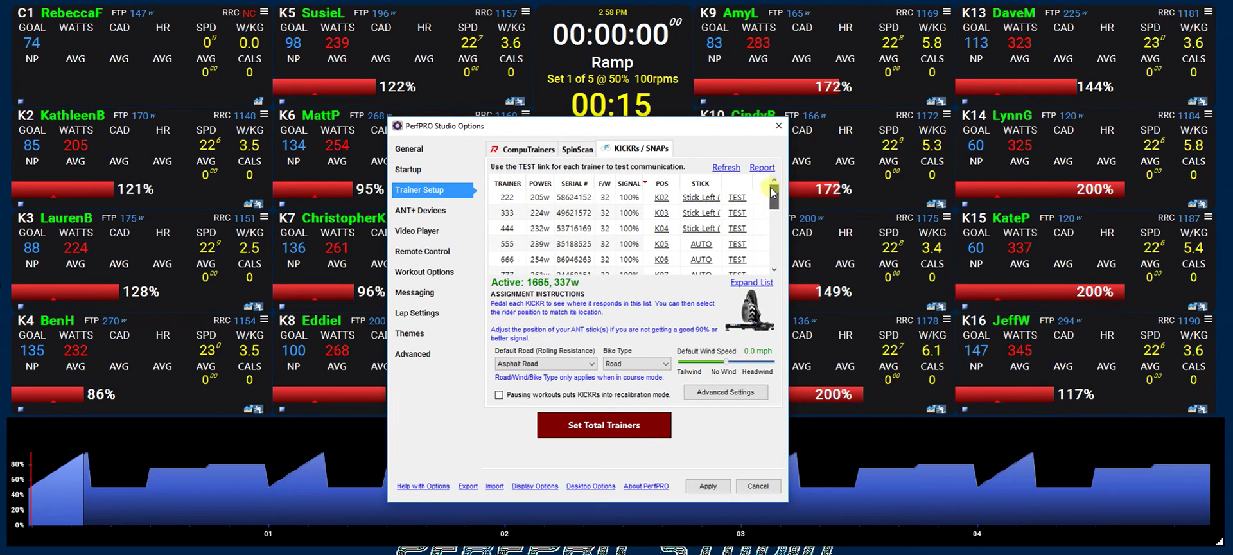
scroll(707, 202, down, 2)
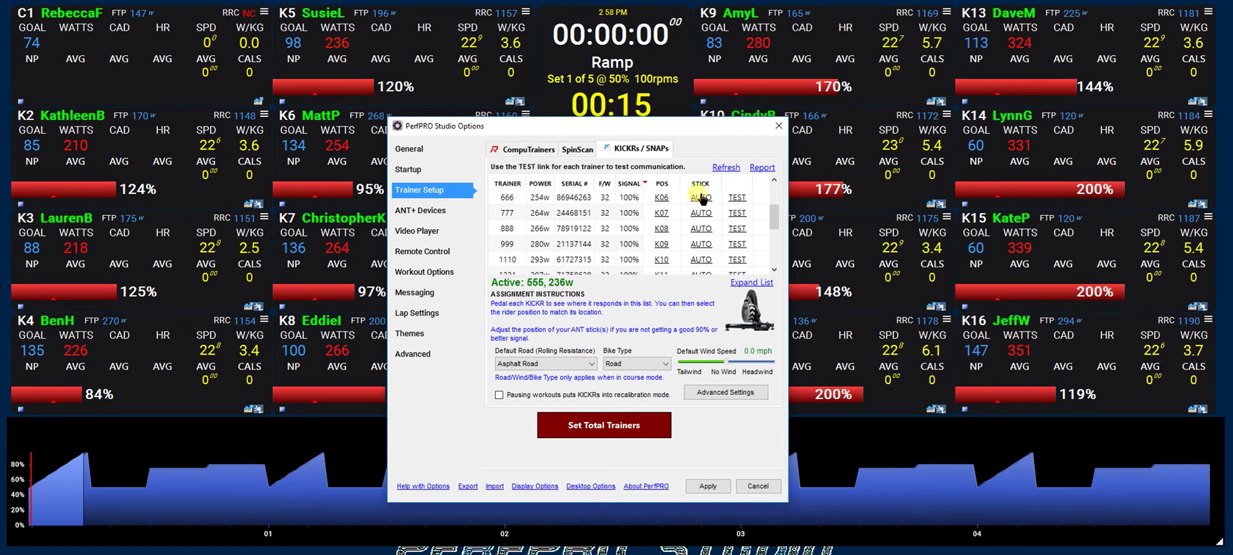
drag(775, 211, 776, 189)
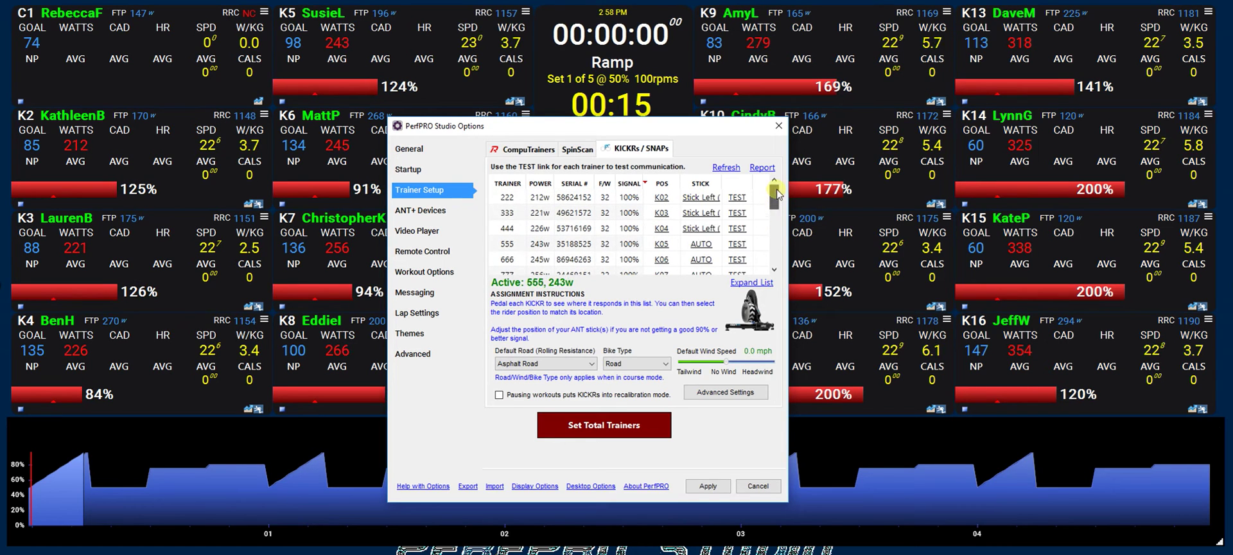
click(508, 184)
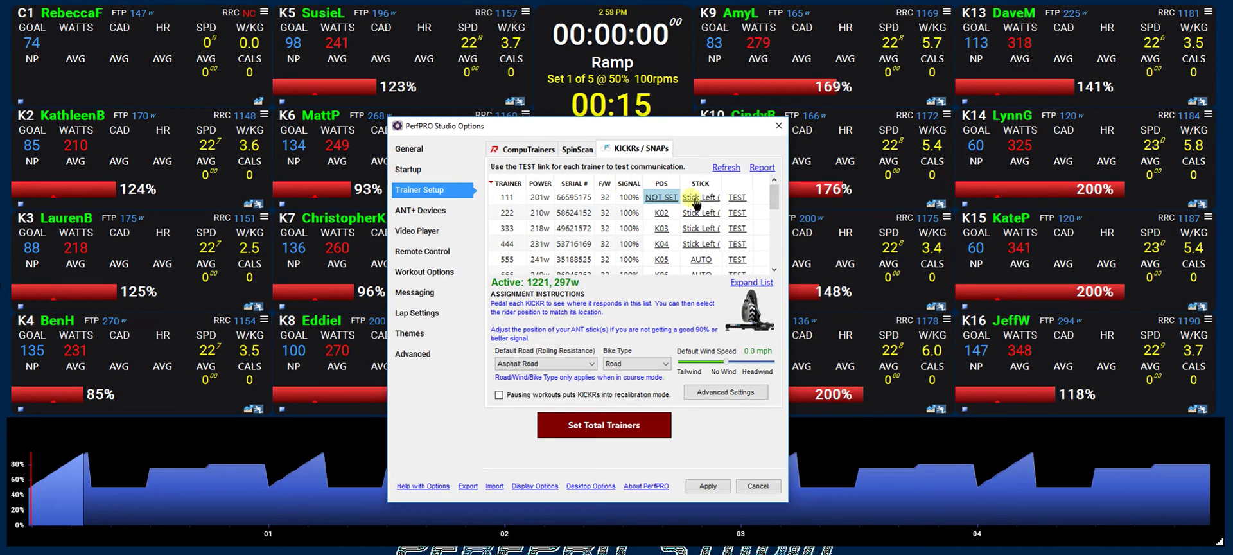
Step: Review the trainers' stick assignments and assign trainers 111, 222, 333 and 444 to Stick Right
scroll(768, 201, down, 2)
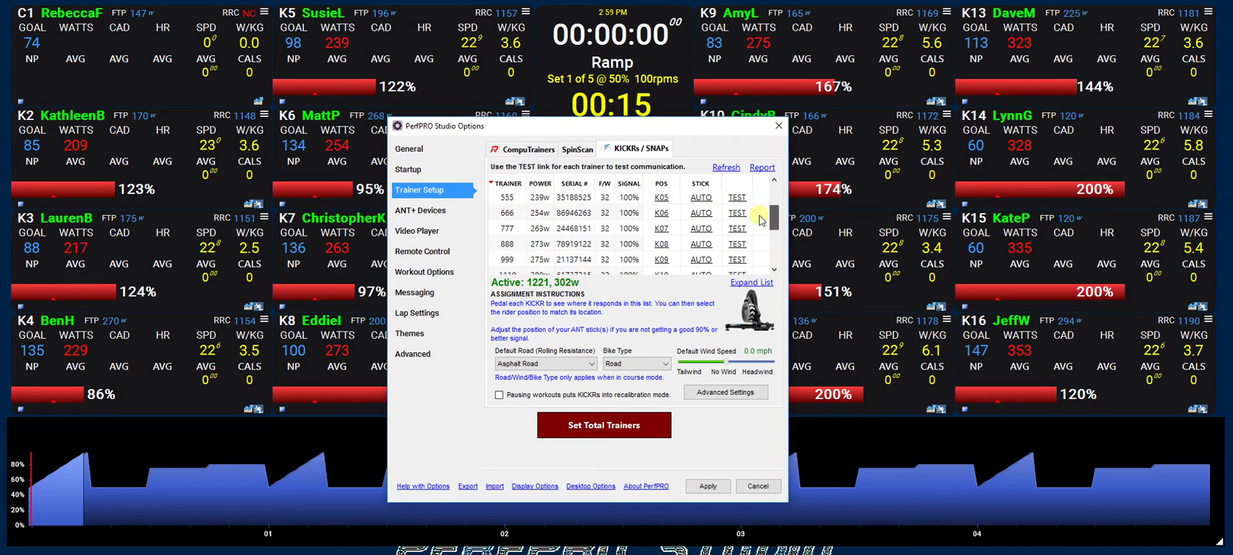
scroll(756, 228, down, 1)
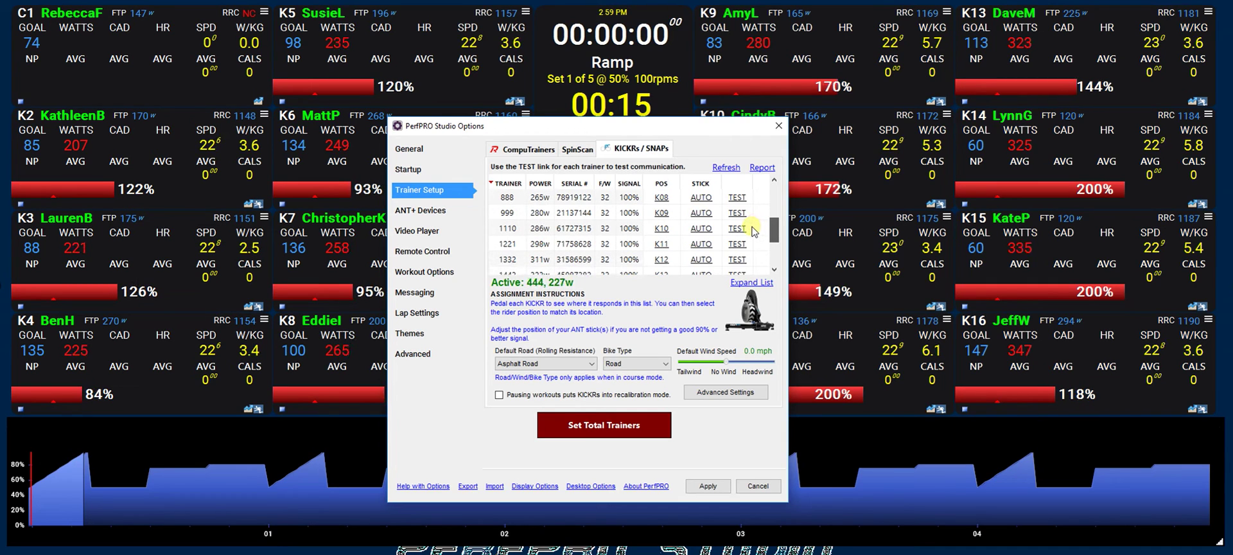
scroll(751, 235, down, 1)
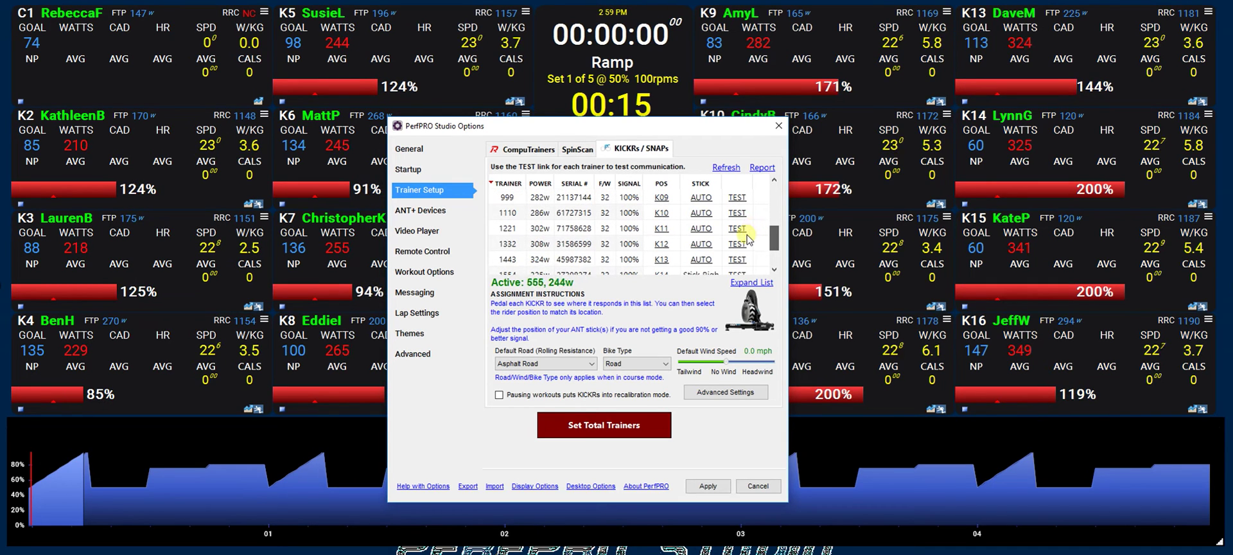
scroll(745, 244, down, 2)
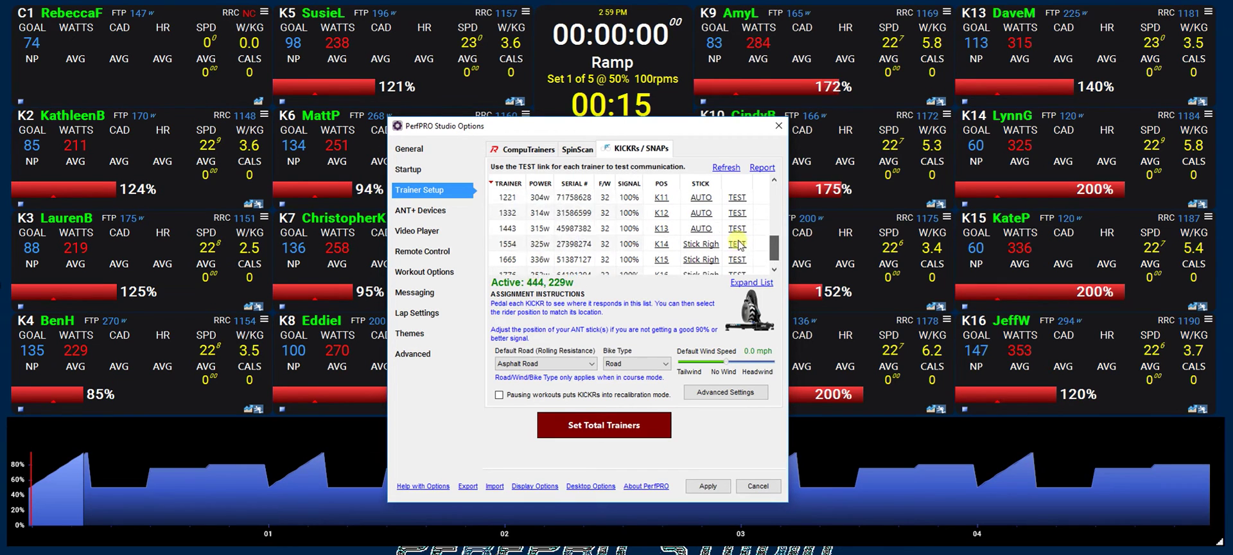
scroll(707, 232, up, 5)
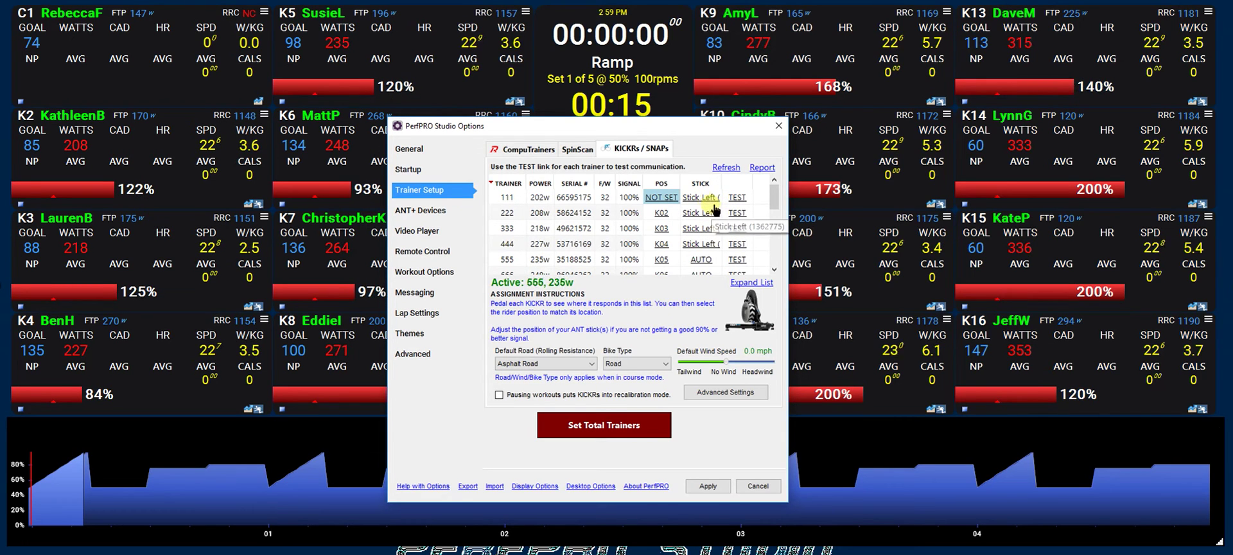
click(711, 211)
click(704, 213)
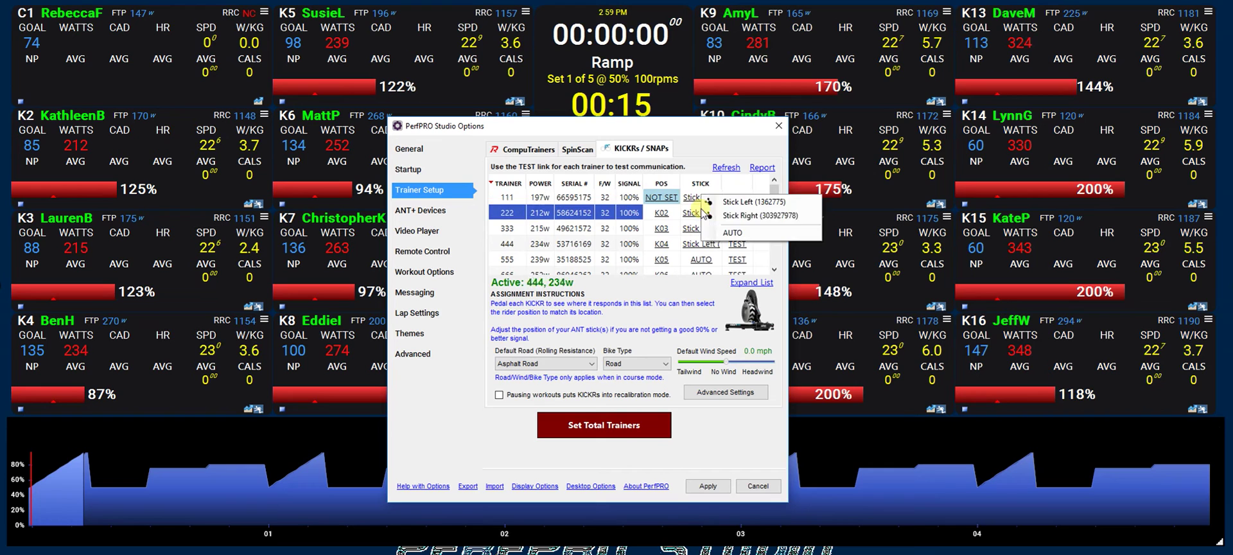
click(745, 215)
click(700, 229)
click(739, 245)
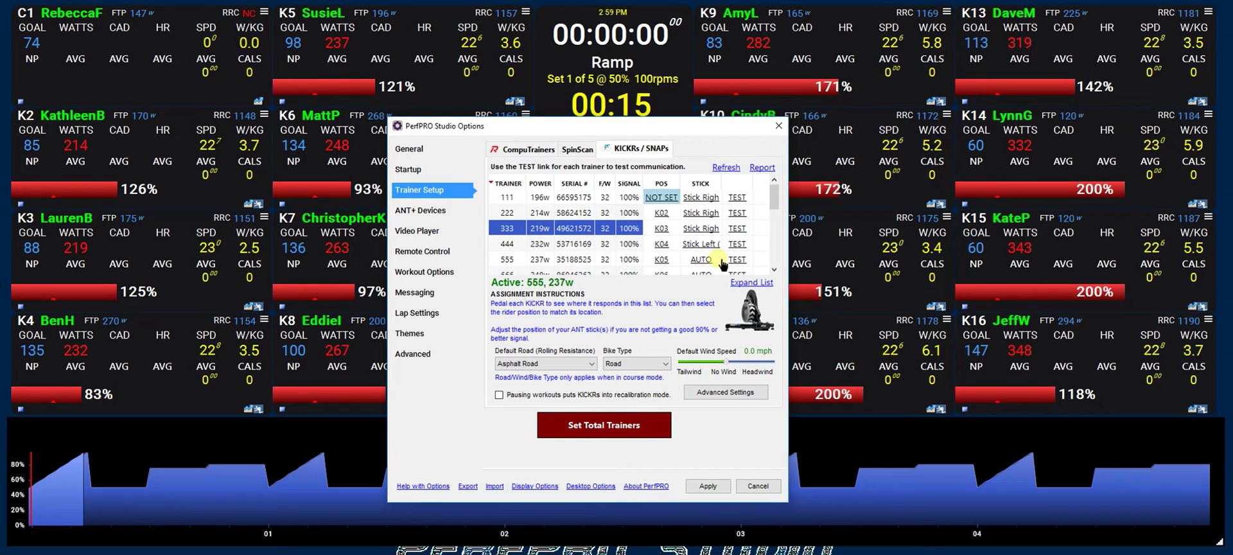
click(701, 245)
click(724, 262)
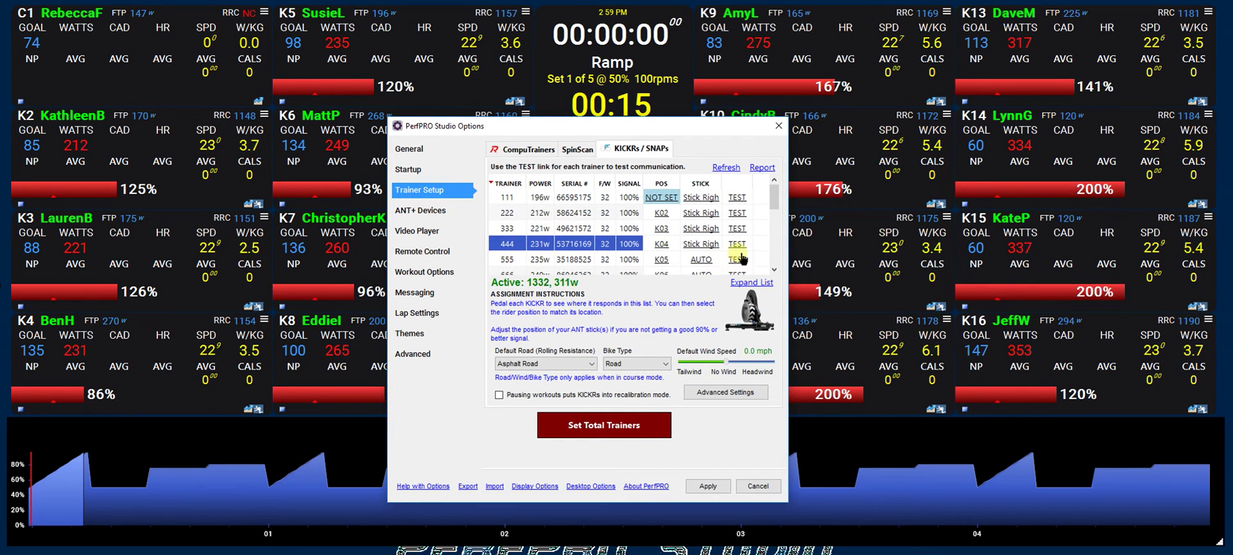
Step: Test communication with trainer 444 and assign trainer 555 to Stick Right
click(738, 245)
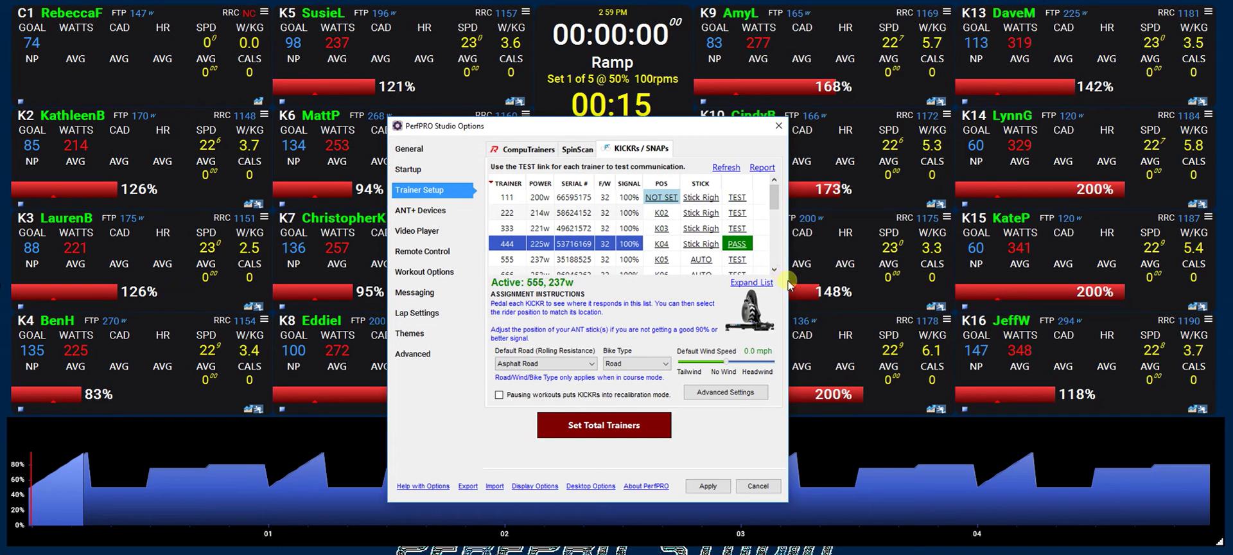
drag(777, 200, 774, 206)
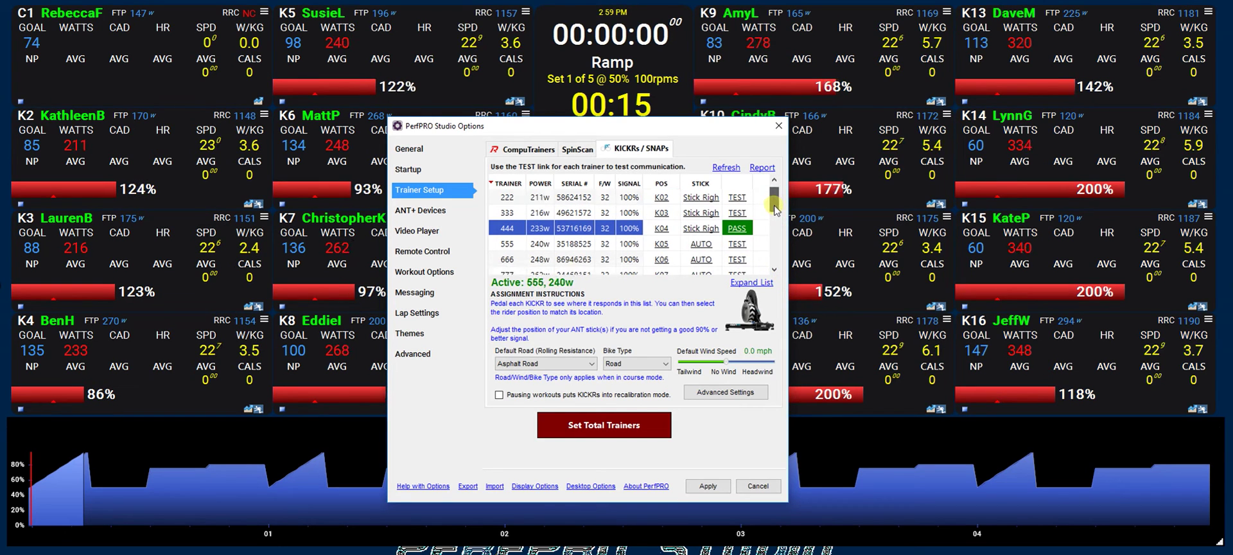
click(702, 244)
click(727, 247)
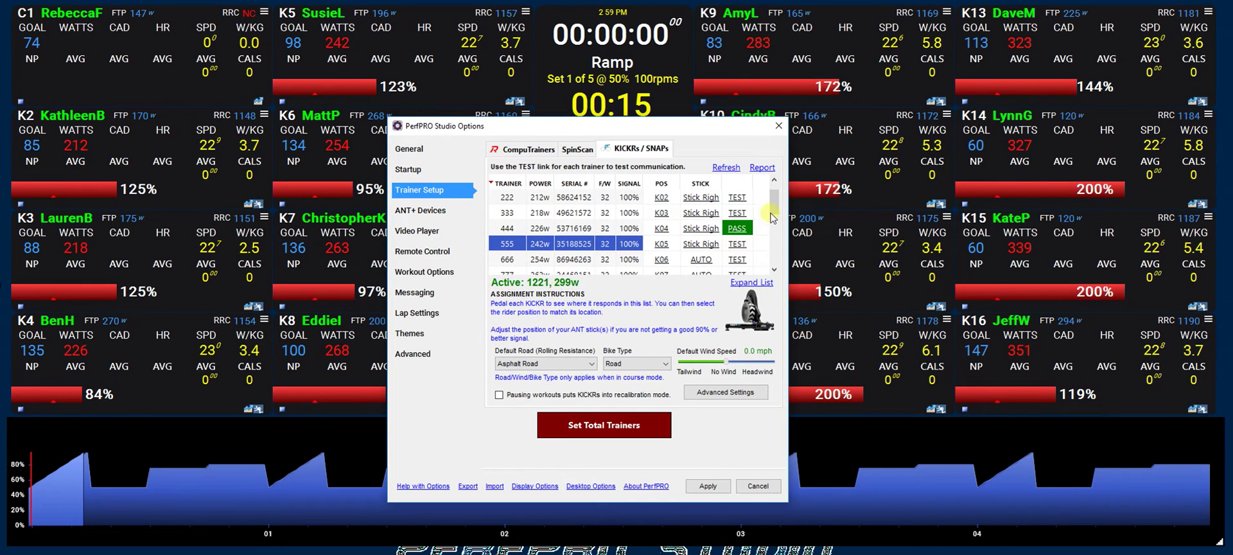
Step: Assign trainers 666, 777 and 888 to Stick Right, expanding the trainer list to show more rows
drag(774, 212, 774, 220)
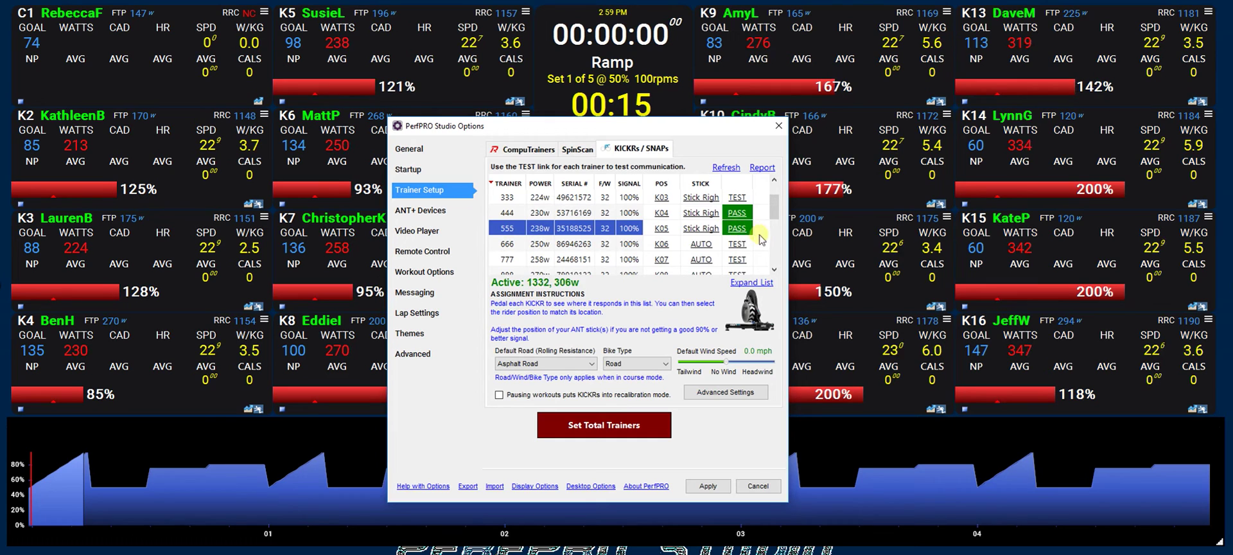
click(706, 245)
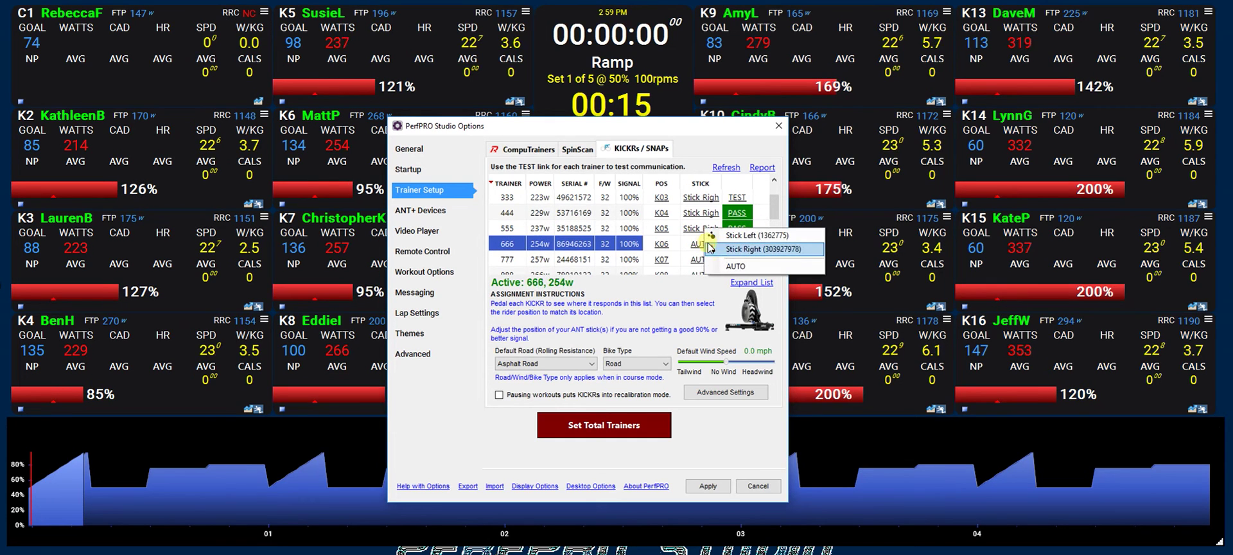
click(738, 248)
click(699, 260)
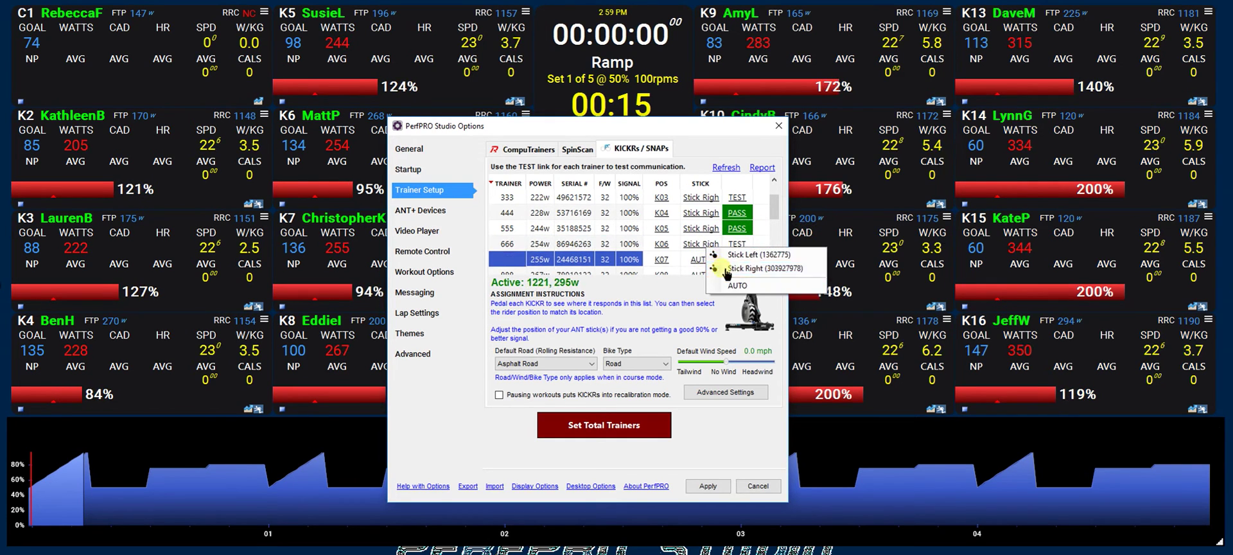
click(727, 268)
click(755, 283)
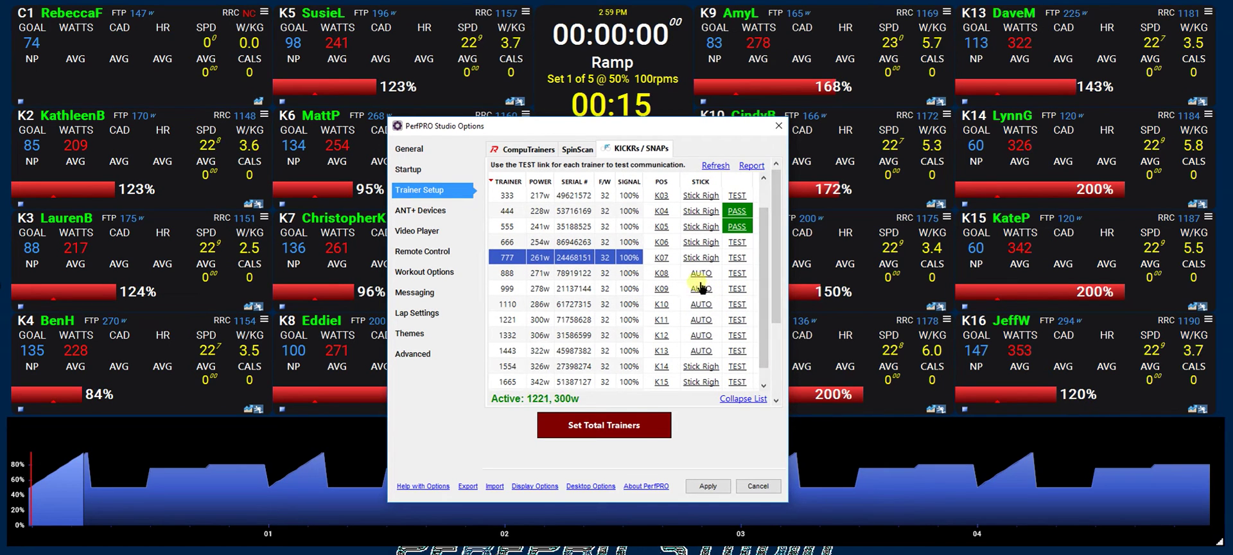
click(699, 273)
click(749, 277)
Step: Test communication with trainers 111, 222, 333, 666, 777 and 888 on Stick Right
scroll(764, 250, up, 2)
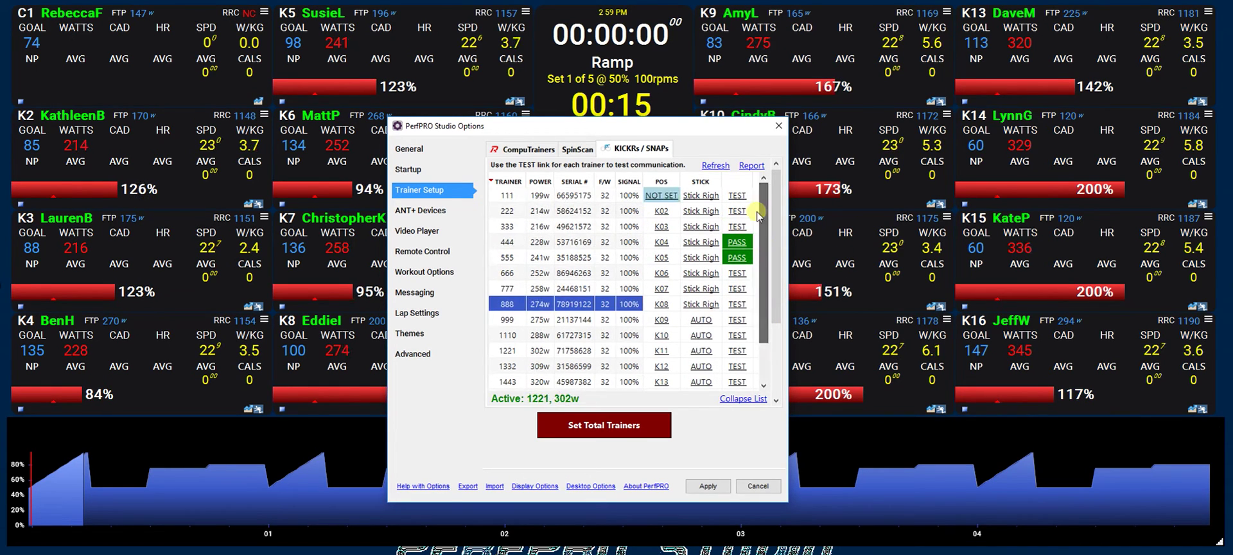
click(737, 196)
click(737, 211)
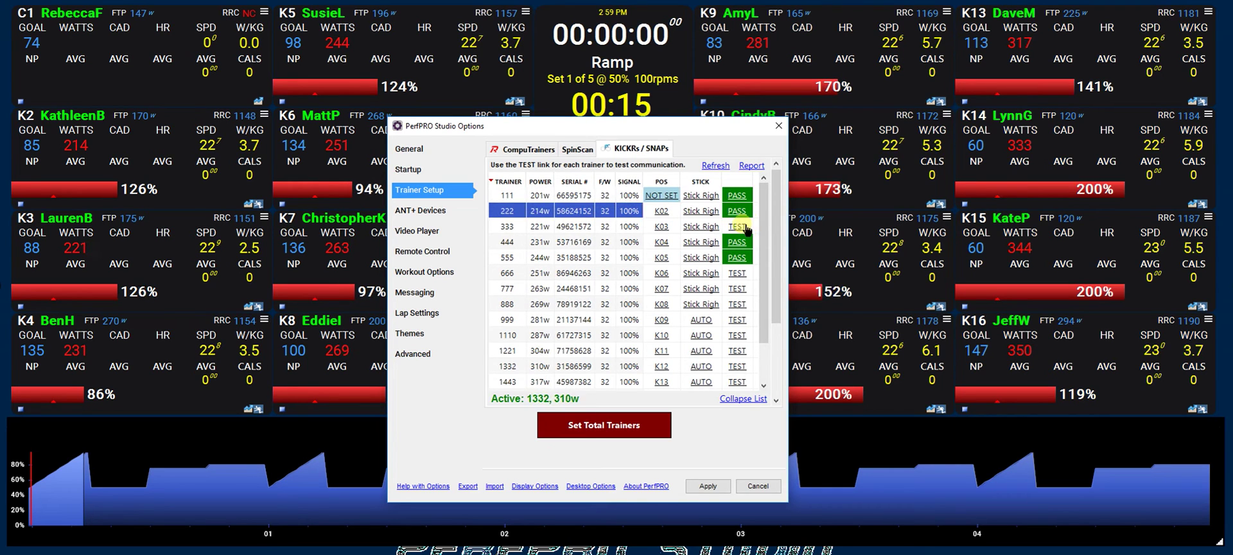
click(737, 227)
click(738, 273)
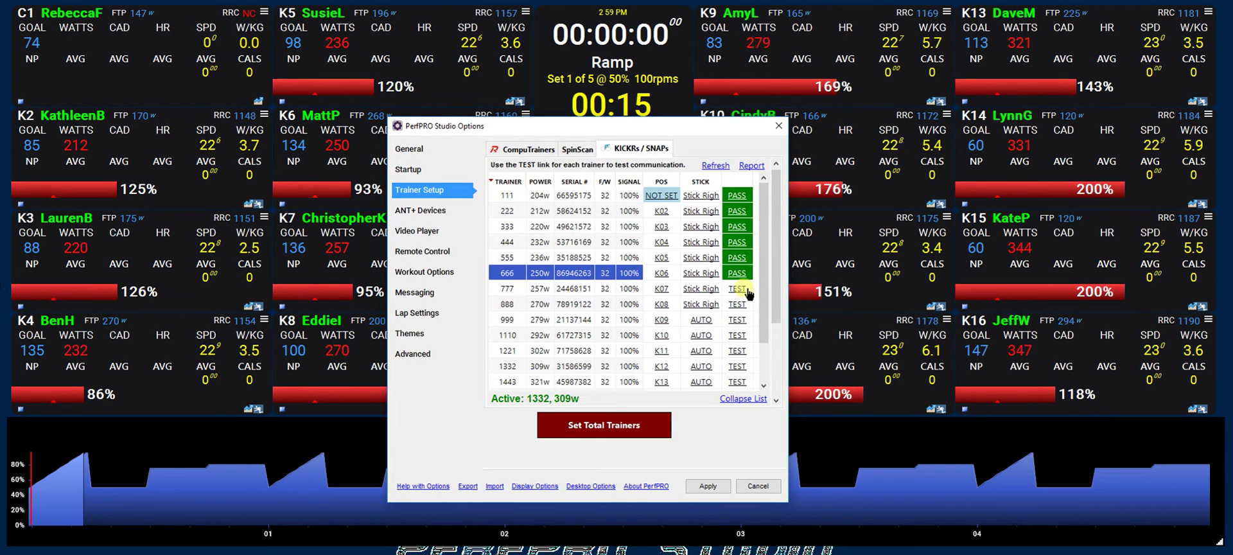
click(738, 288)
click(745, 304)
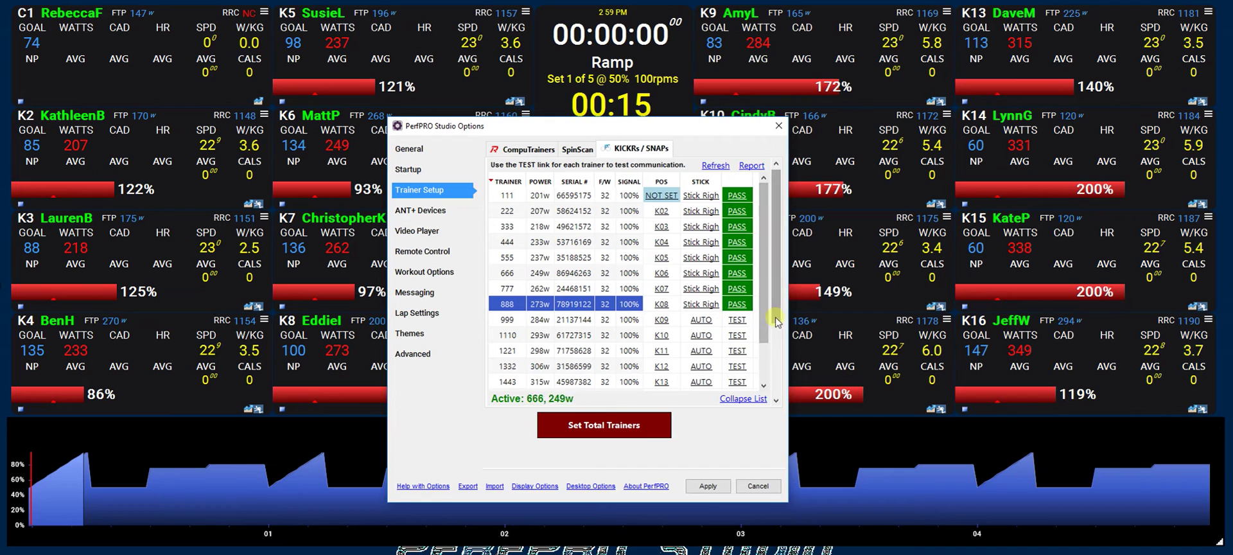
Step: Assign trainers 999, 1110, 1221 and 1332 to Stick Left
click(702, 320)
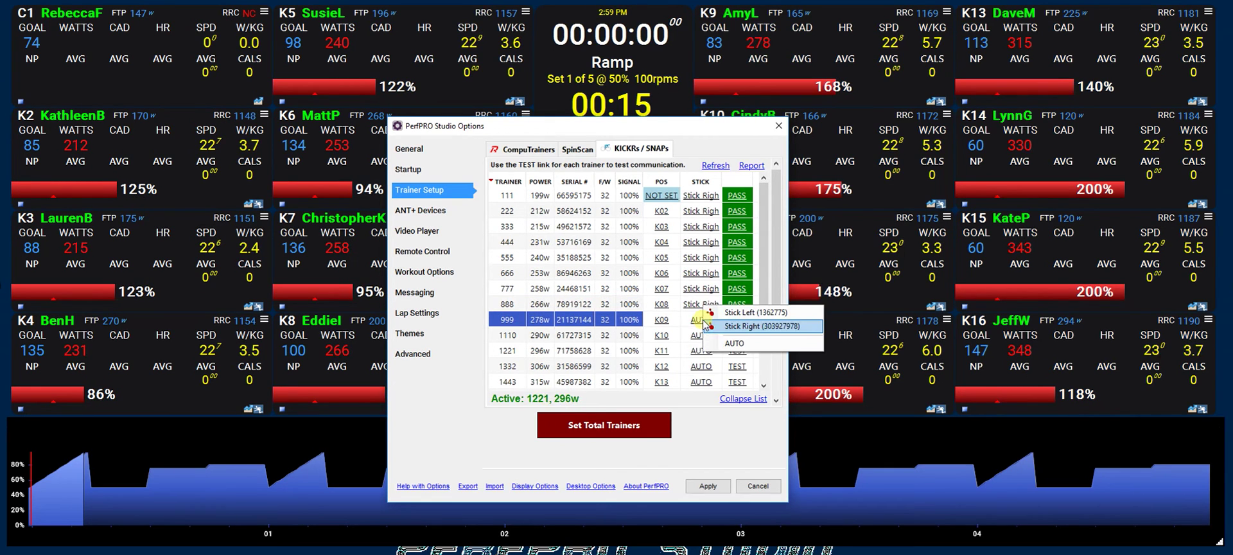
click(745, 312)
click(711, 336)
click(745, 326)
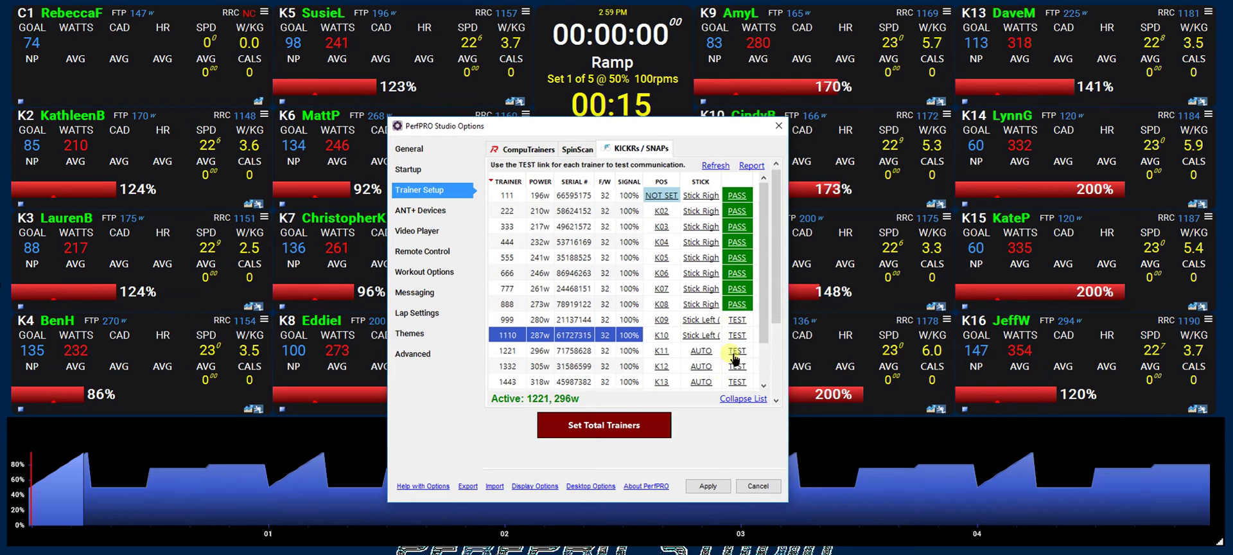
click(709, 352)
click(746, 343)
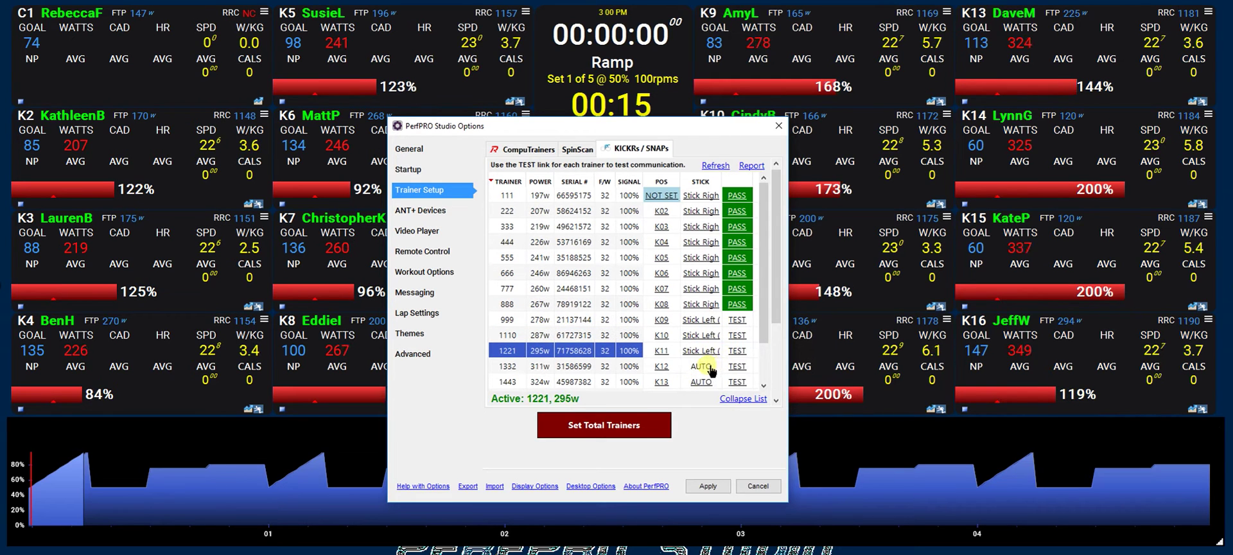
click(701, 366)
click(743, 357)
Step: Assign trainers 1443, 1554, 1665 and 1776 to Stick Left
scroll(743, 358, down, 3)
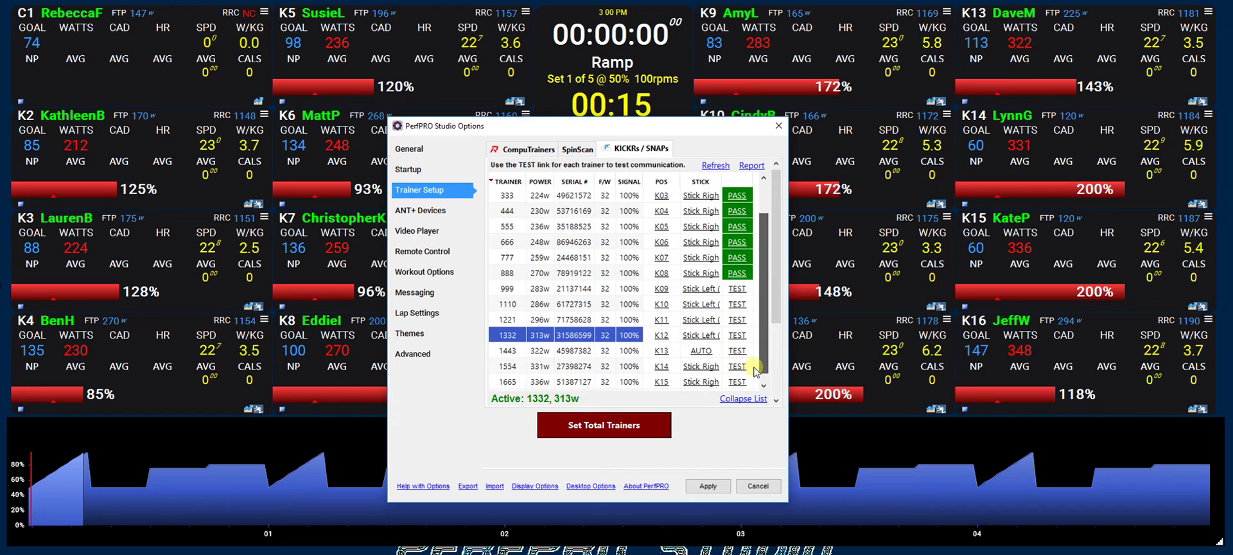
click(705, 336)
click(702, 335)
click(745, 327)
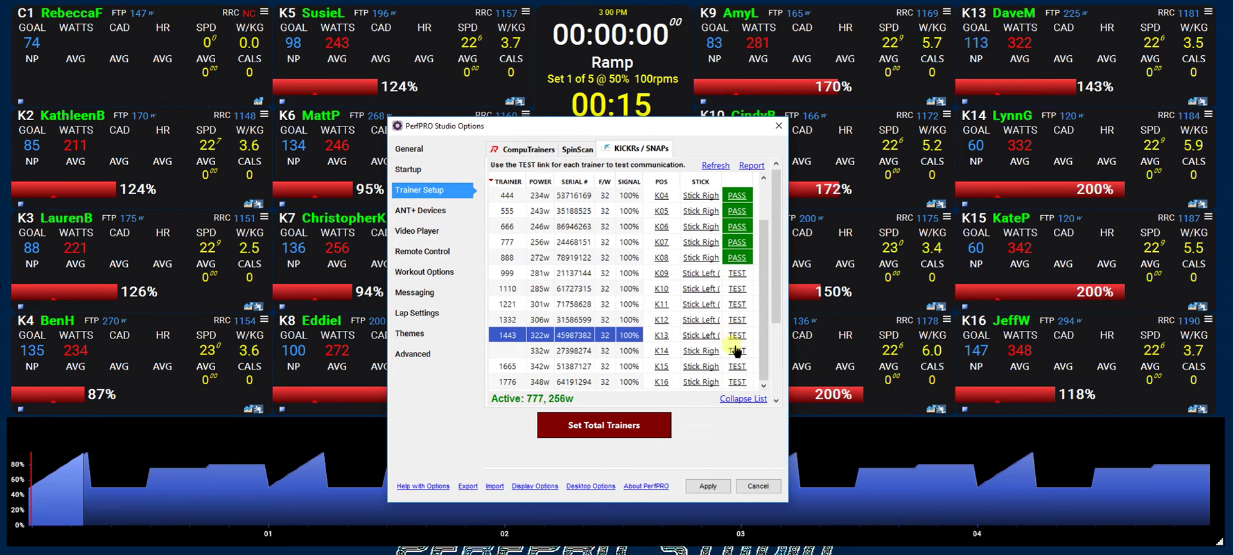
click(702, 351)
click(739, 343)
click(701, 366)
click(739, 359)
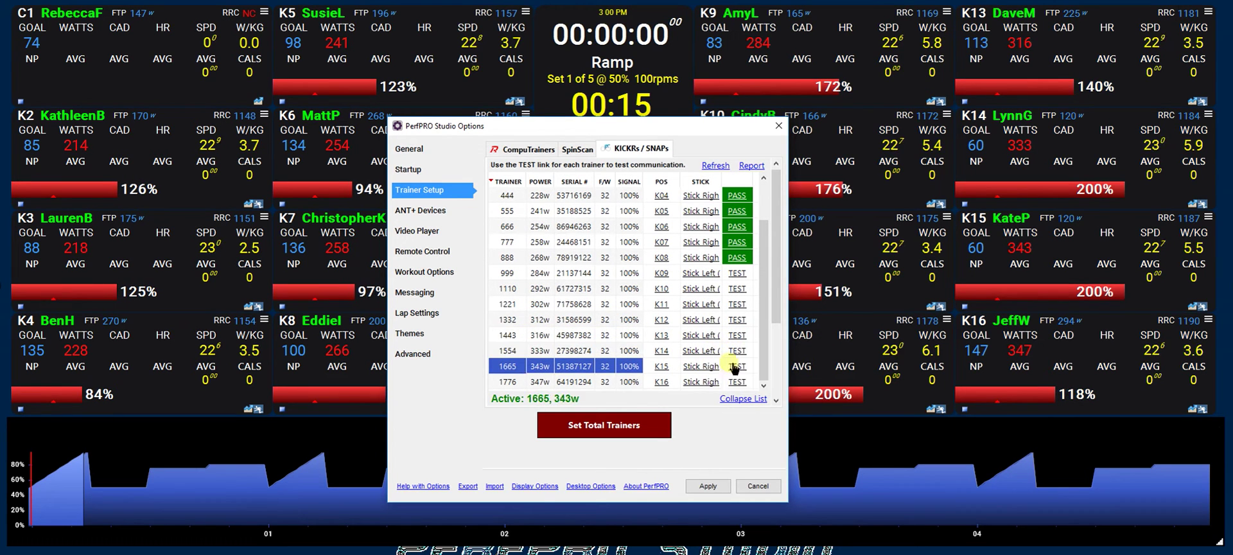
click(702, 382)
click(724, 373)
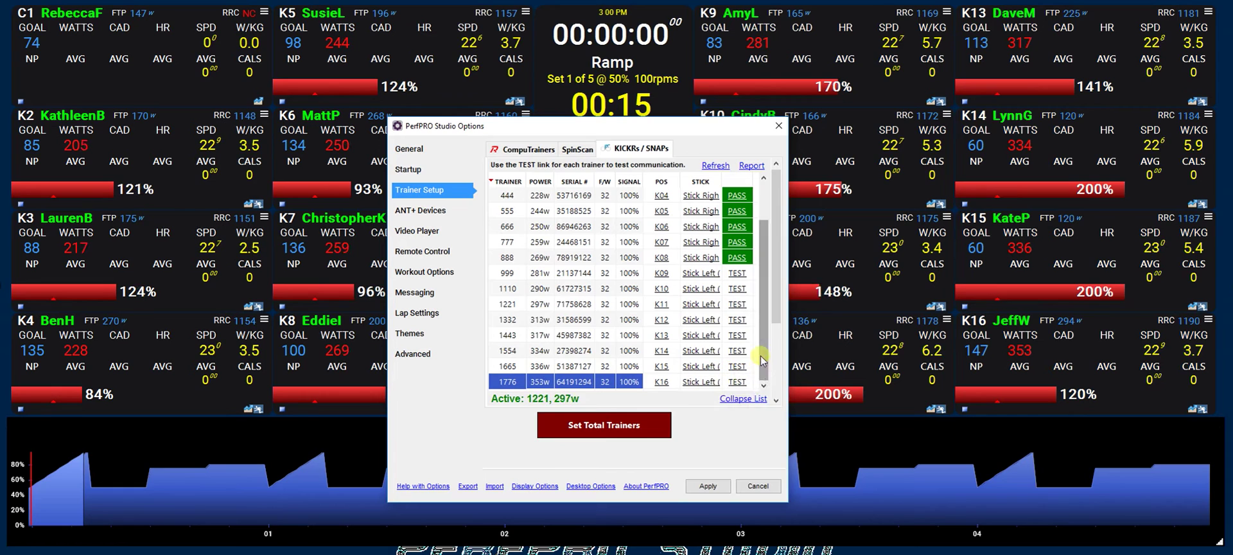
Step: Test communication with every trainer on Stick Left, from 999 through 1776
click(735, 275)
click(737, 288)
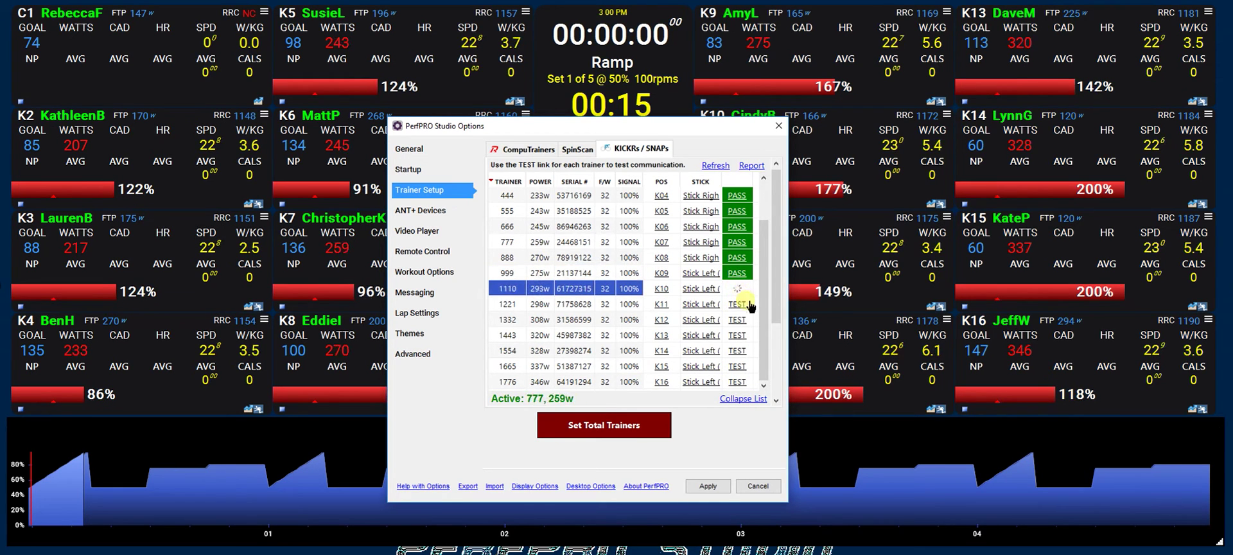
click(737, 304)
click(737, 319)
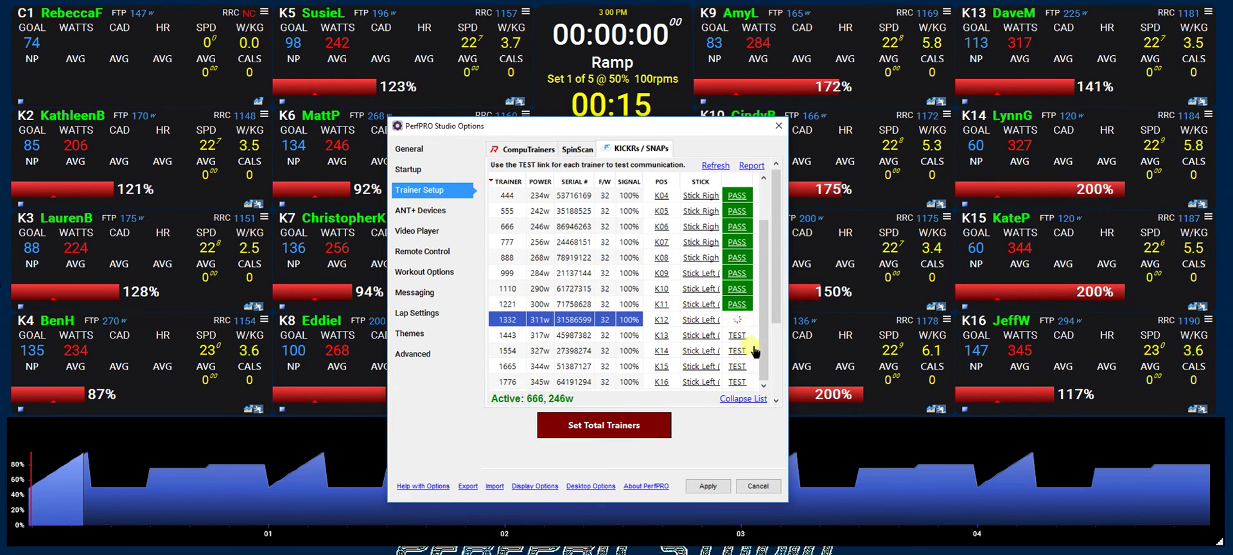
click(739, 336)
click(737, 351)
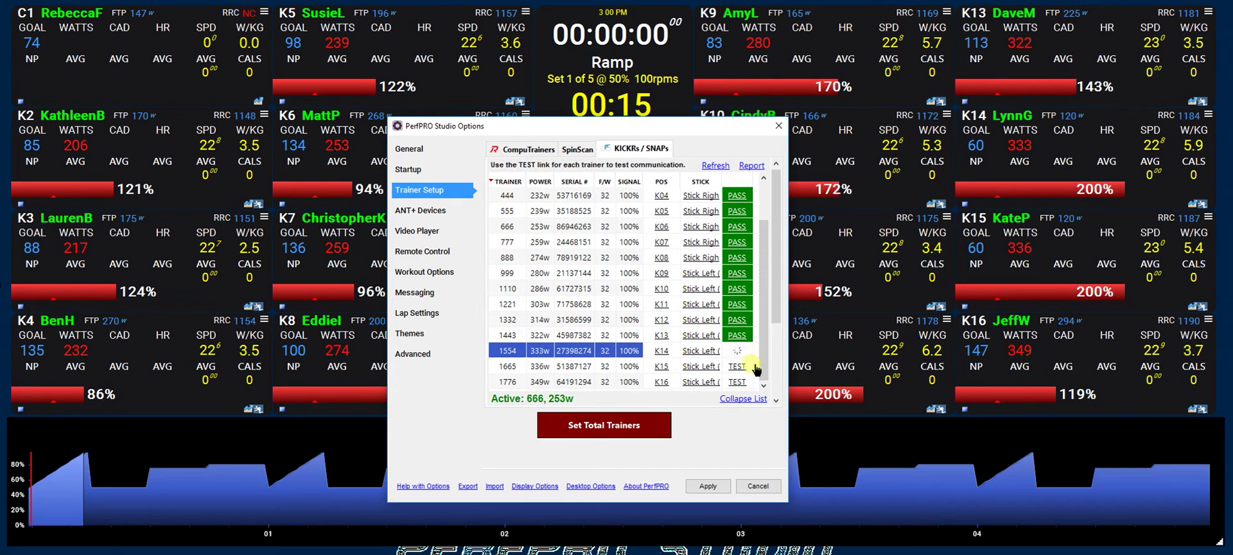
click(737, 366)
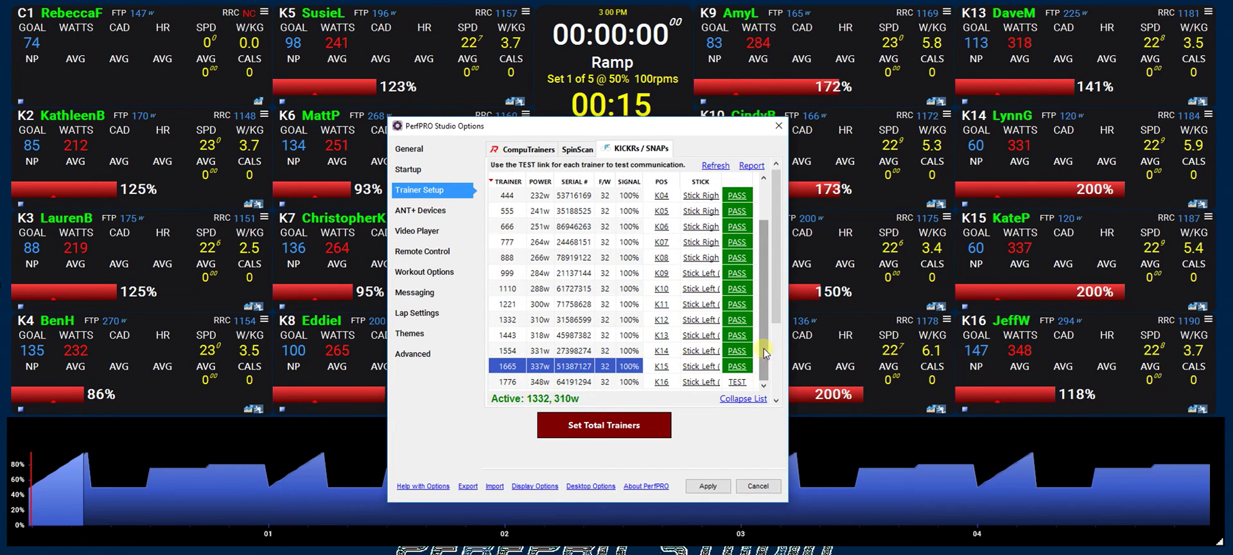
click(738, 381)
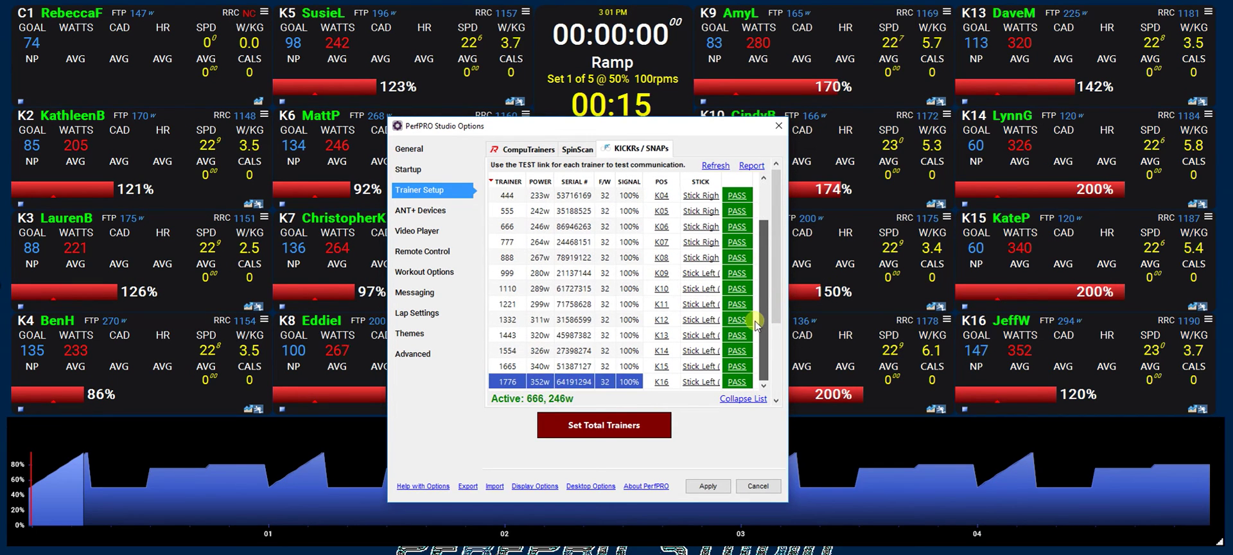
Step: Apply the trainer stick assignments and start the Default workout
click(755, 319)
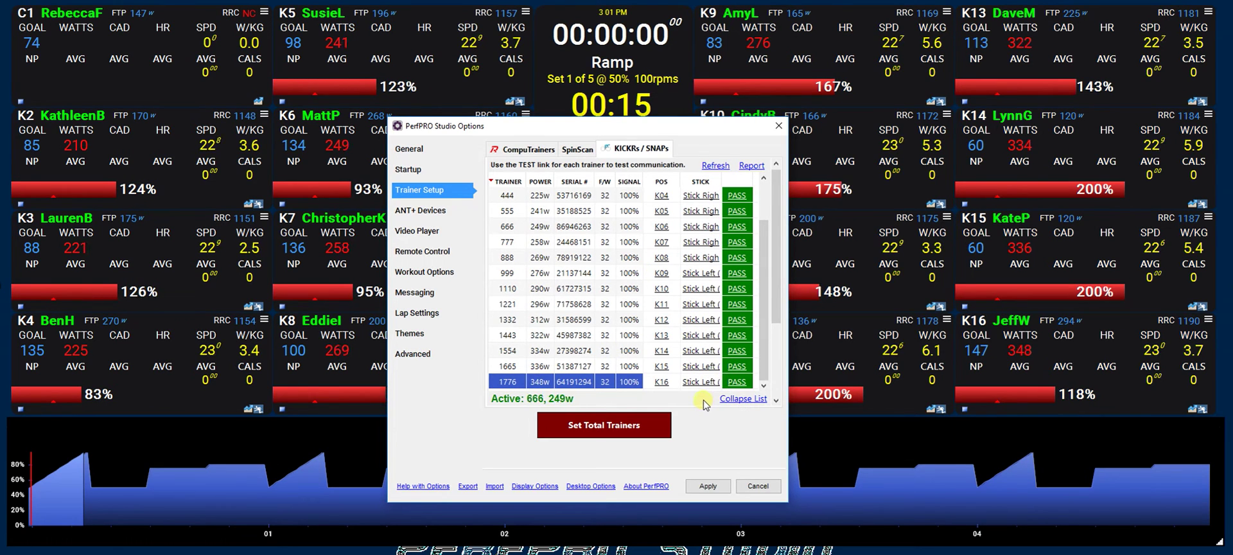
click(713, 486)
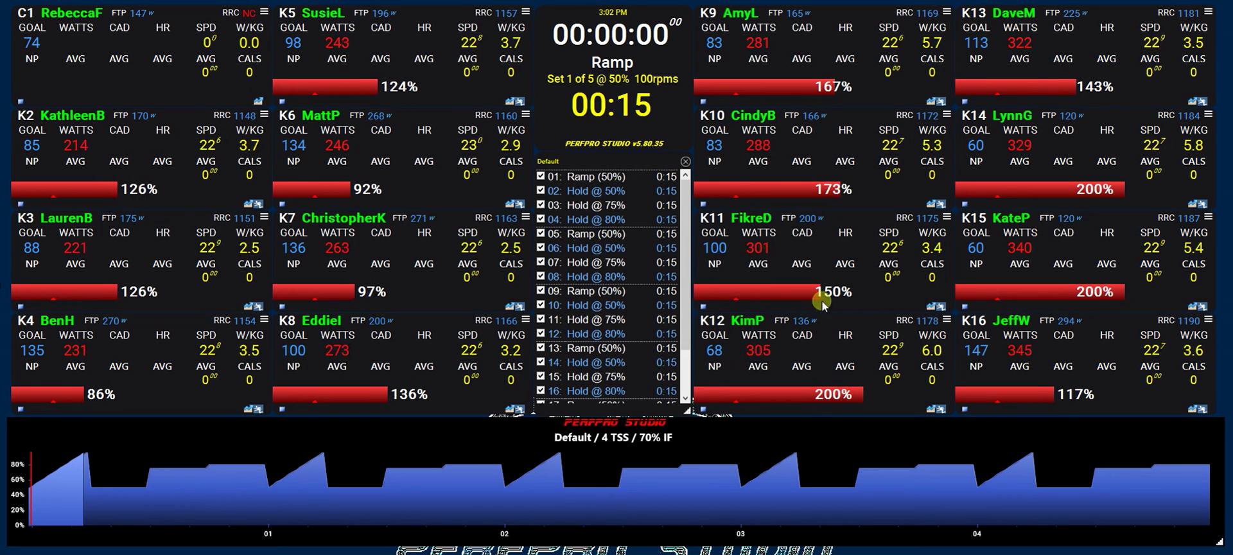
mouse_move(692, 317)
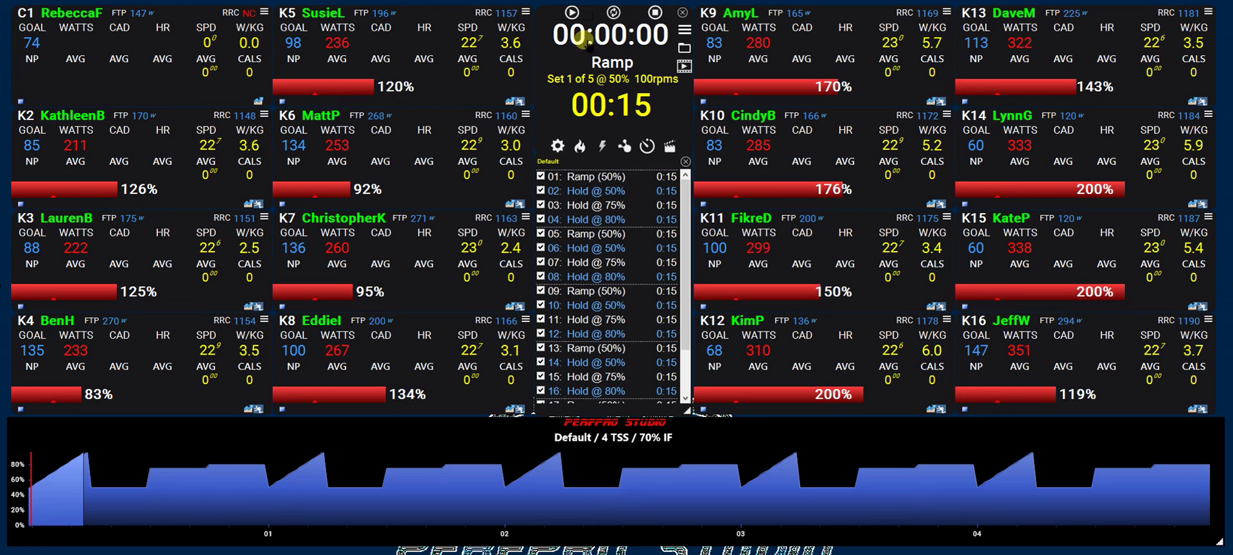
key(space)
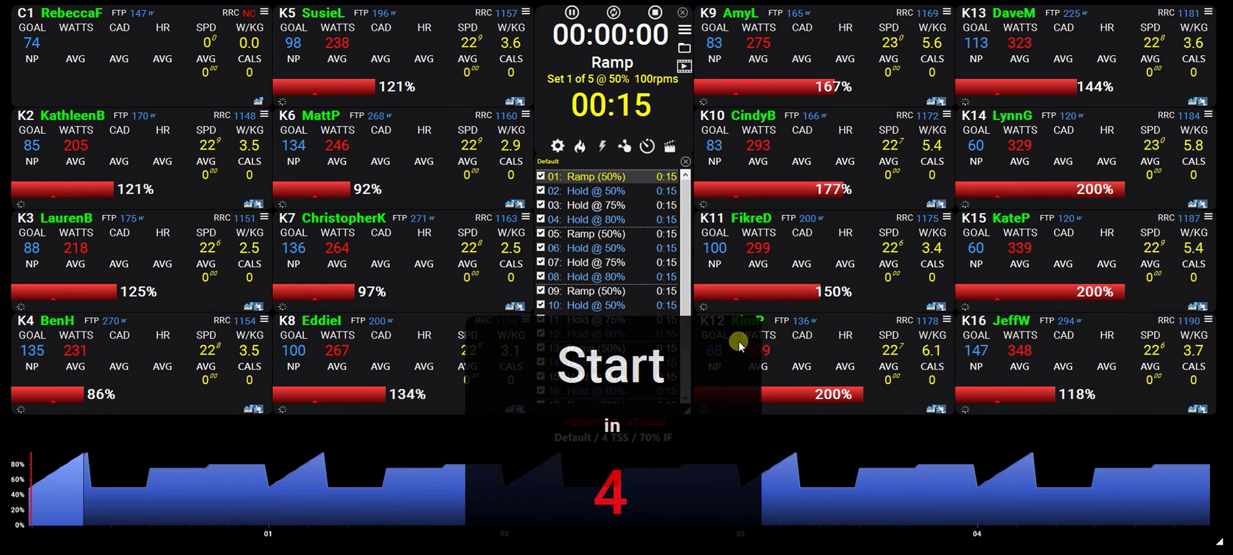